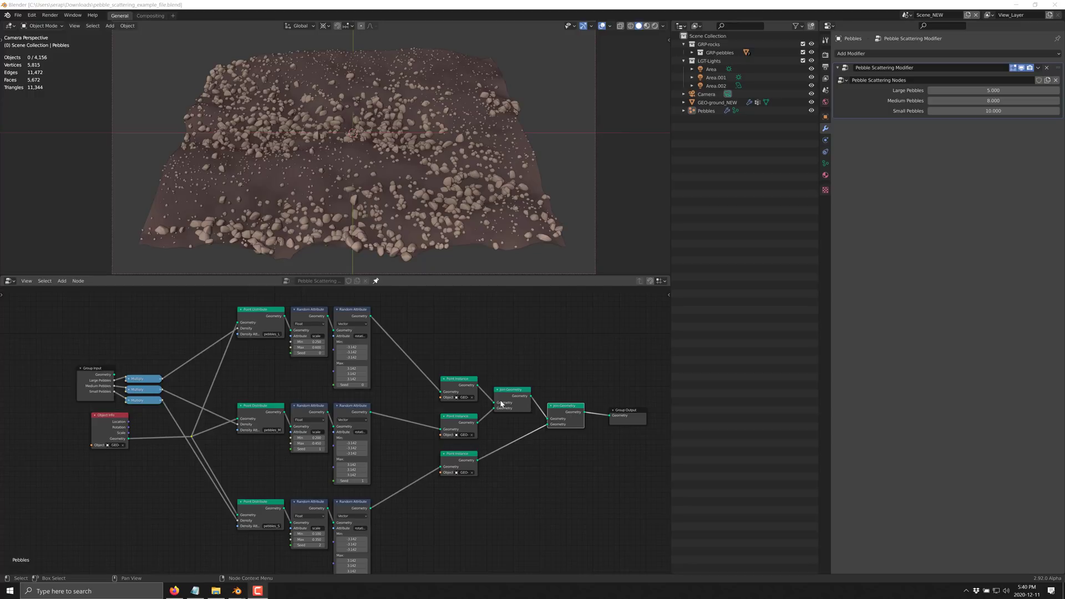
- Orbit the pebble terrain view out of Camera Perspective into a free User Perspective
{"action": "mouse_move", "coordinate": [405, 109]}
{"action": "middle_mouse_down"}
{"action": "mouse_move", "coordinate": [383, 122]}
{"action": "mouse_move", "coordinate": [404, 105]}
{"action": "middle_mouse_up"}
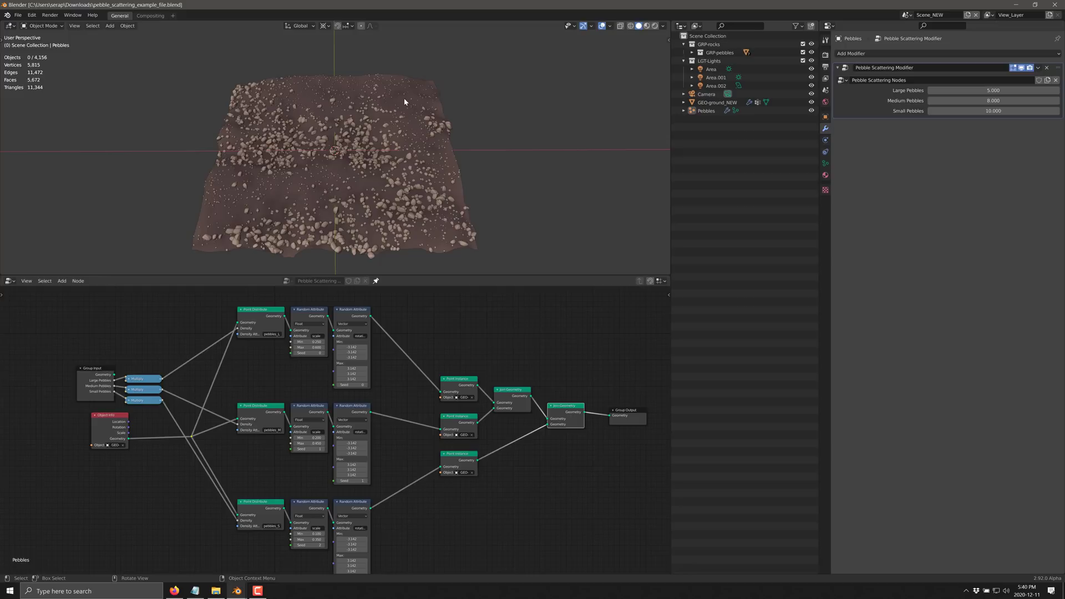
- Expand GRP-pebbles in the Outliner and hide, then re-show, the Pebbles object to compare bare ground
{"action": "left_click", "coordinate": [692, 52]}
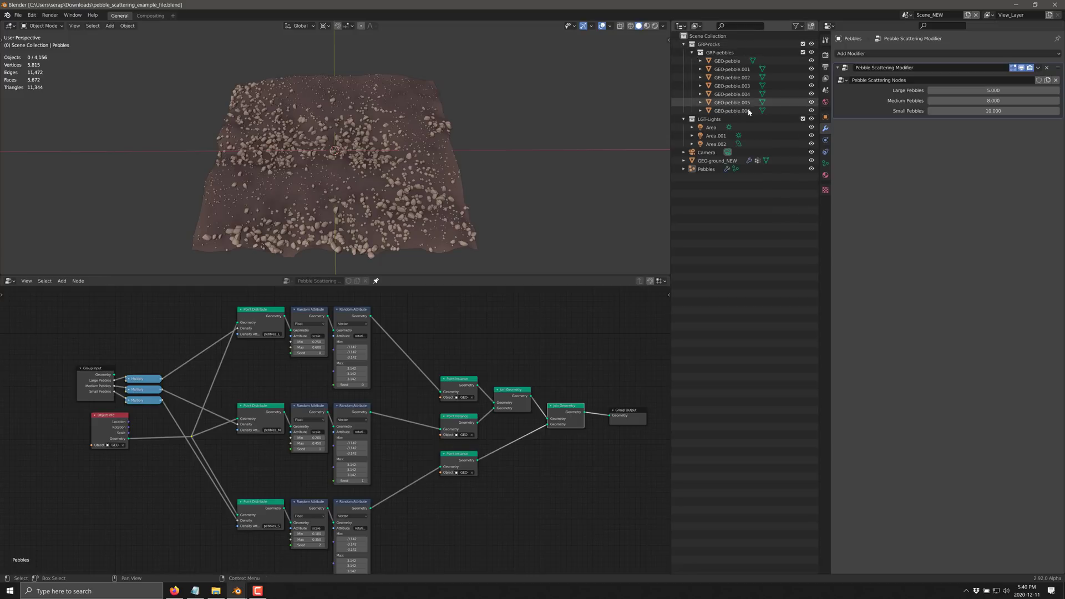
{"action": "middle_click_drag", "start_coordinate": [524, 146], "coordinate": [605, 189]}
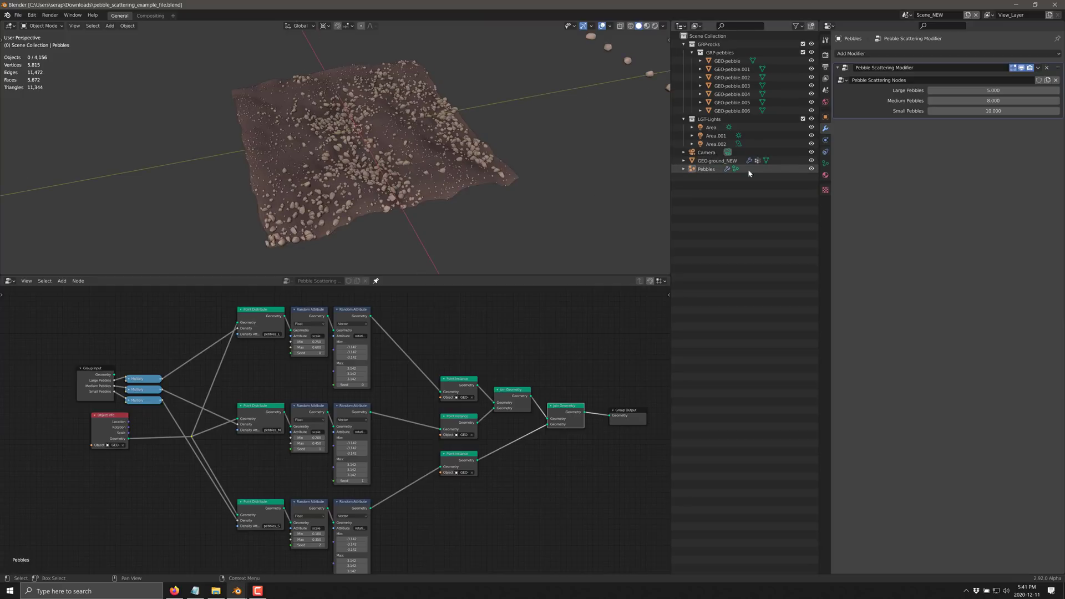
{"action": "left_click", "coordinate": [811, 169]}
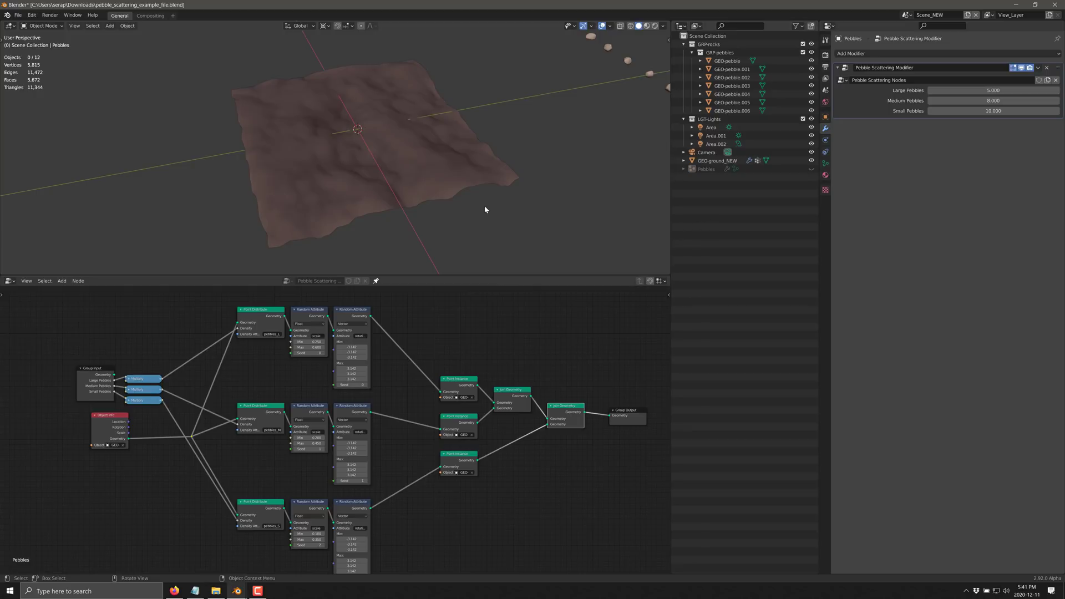
{"action": "middle_click_drag", "start_coordinate": [485, 205], "coordinate": [498, 206]}
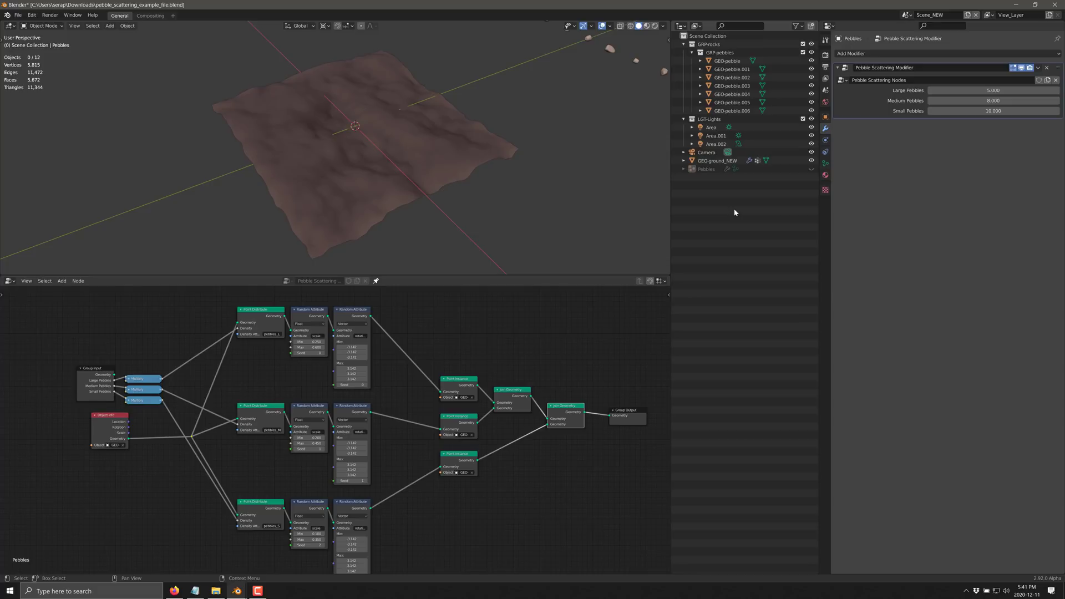
{"action": "left_click", "coordinate": [811, 169]}
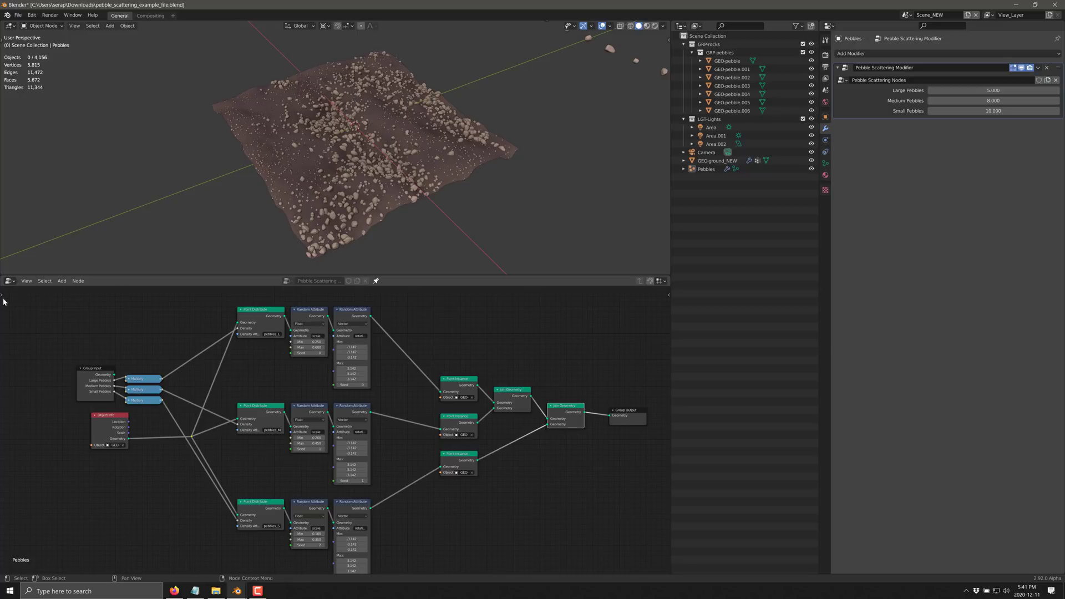
- Keep the Geometry Node Editor and pan to the Group Input, Multiply and Point Distribute nodes
{"action": "left_click", "coordinate": [11, 281]}
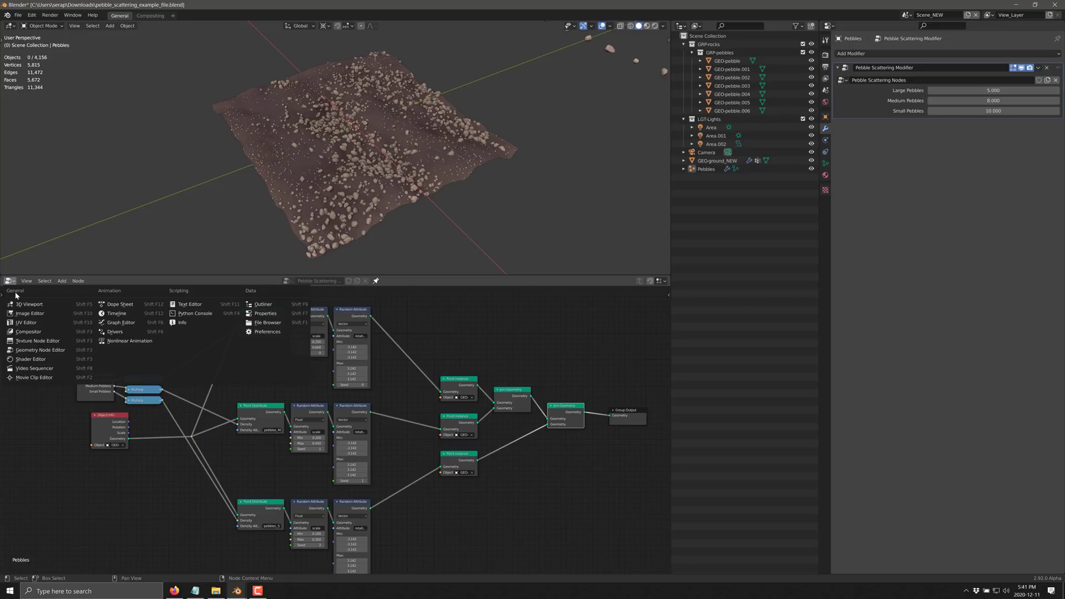
{"action": "left_click", "coordinate": [40, 350]}
{"action": "scroll", "coordinate": [163, 472], "scroll_direction": "up", "scroll_amount": 2}
{"action": "middle_click_drag", "start_coordinate": [163, 471], "coordinate": [511, 440]}
{"action": "scroll", "coordinate": [511, 440], "scroll_direction": "up", "scroll_amount": 3}
{"action": "middle_click_drag", "start_coordinate": [594, 520], "coordinate": [488, 488]}
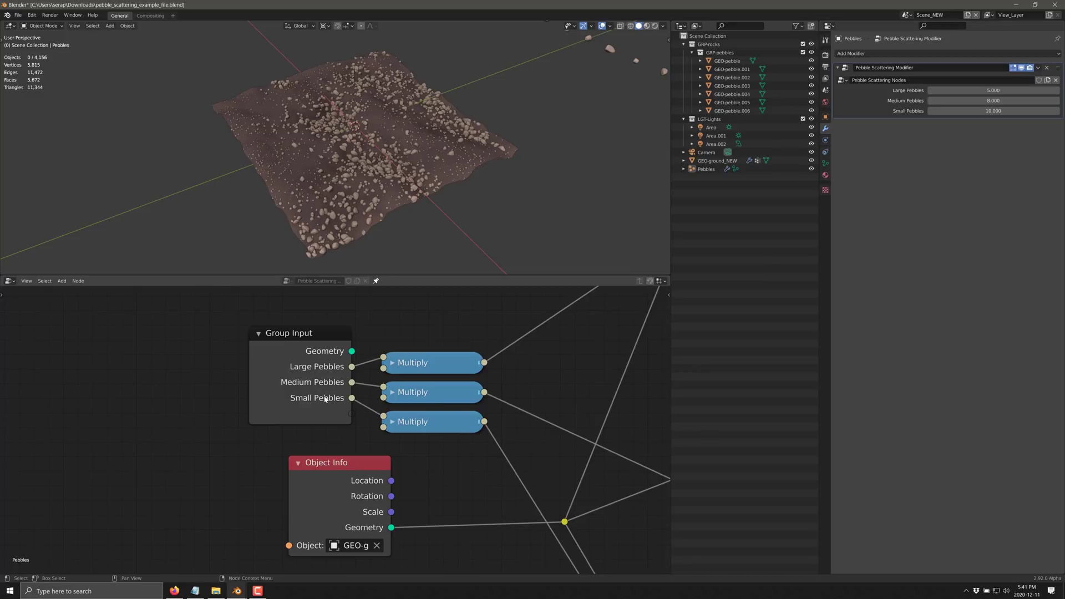
{"action": "middle_click_drag", "start_coordinate": [496, 381], "coordinate": [325, 351]}
{"action": "scroll", "coordinate": [333, 421], "scroll_direction": "down", "scroll_amount": 2}
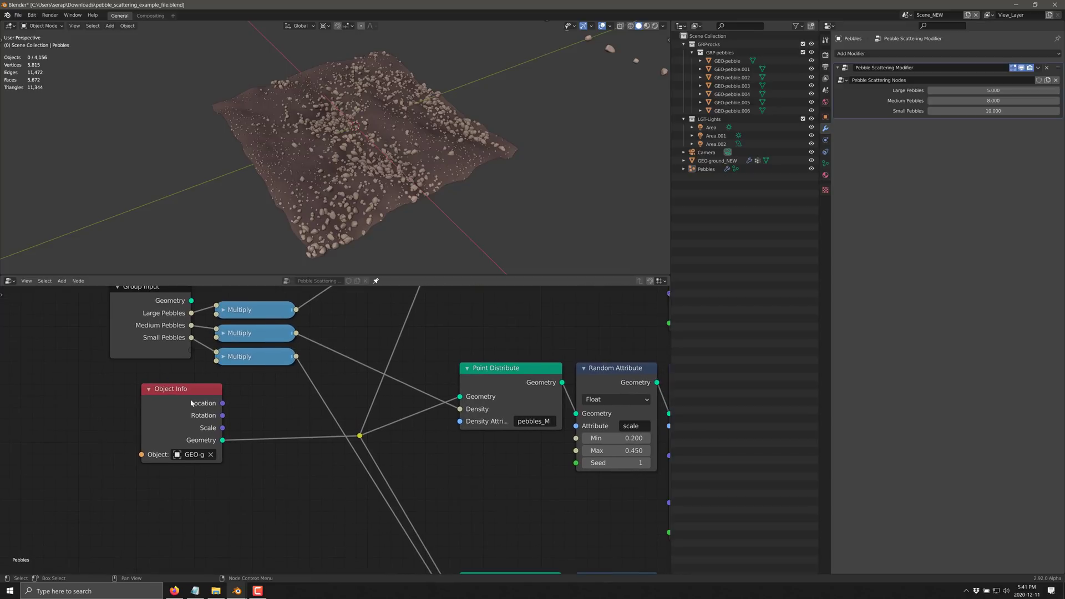
- Widen Object Info to show GEO-ground_NEW, then view the Random Attribute and Point Instance nodes
{"action": "left_click_drag", "start_coordinate": [141, 425], "coordinate": [24, 425]}
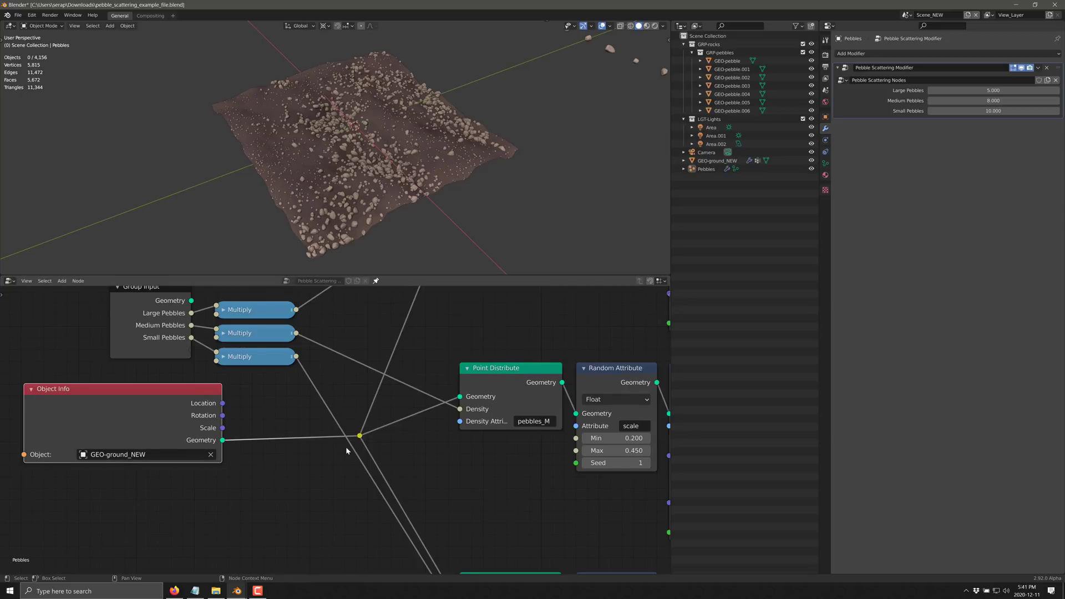
{"action": "scroll", "coordinate": [345, 445], "scroll_direction": "down", "scroll_amount": 3}
{"action": "middle_click_drag", "start_coordinate": [345, 445], "coordinate": [282, 459]}
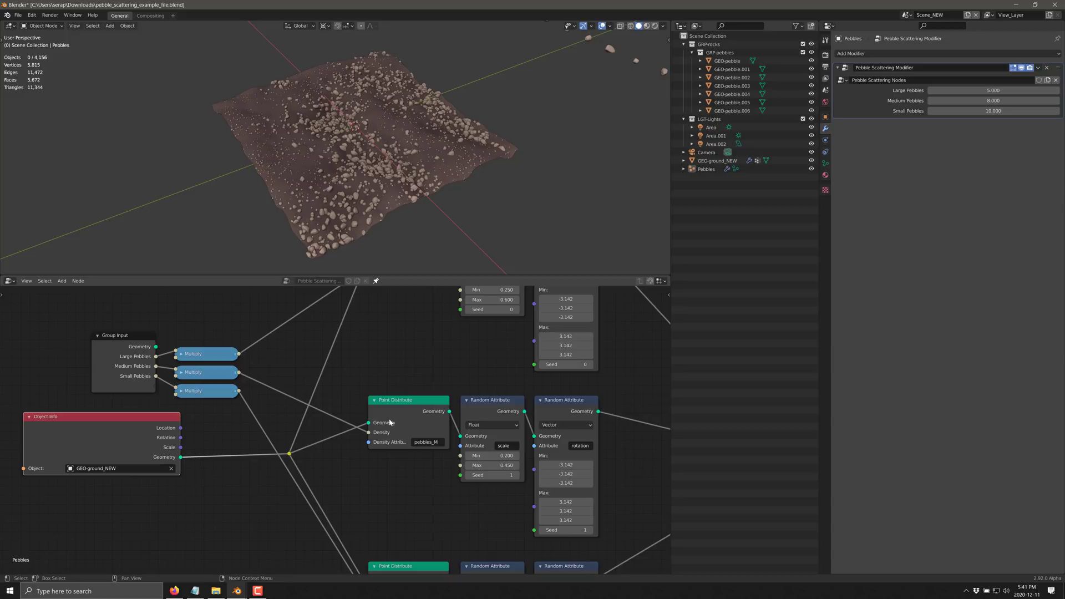
{"action": "middle_click_drag", "start_coordinate": [386, 445], "coordinate": [278, 467]}
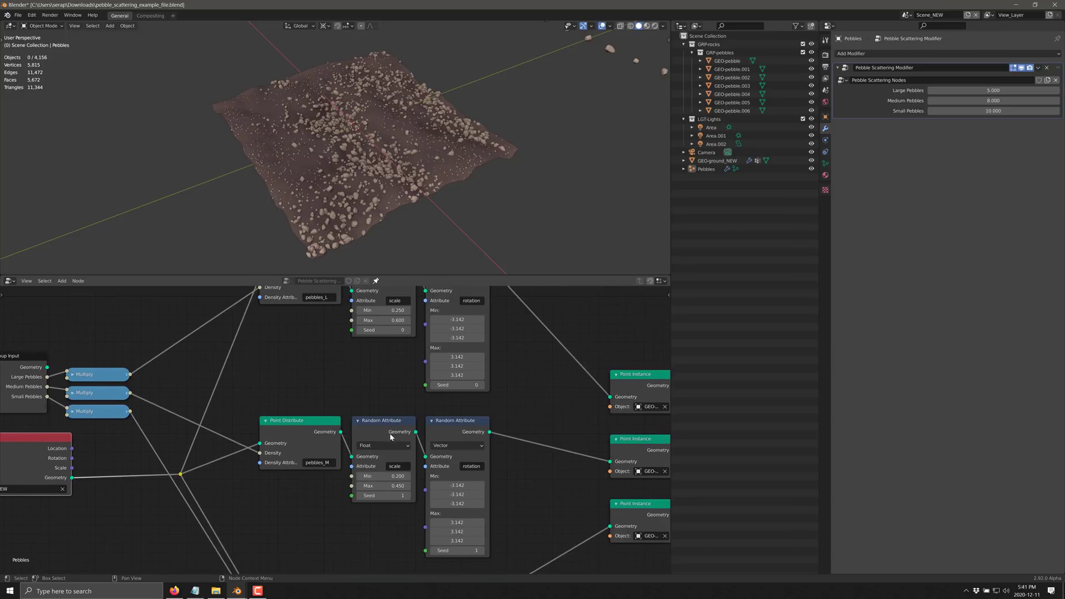
{"action": "scroll", "coordinate": [473, 451], "scroll_direction": "down", "scroll_amount": 1}
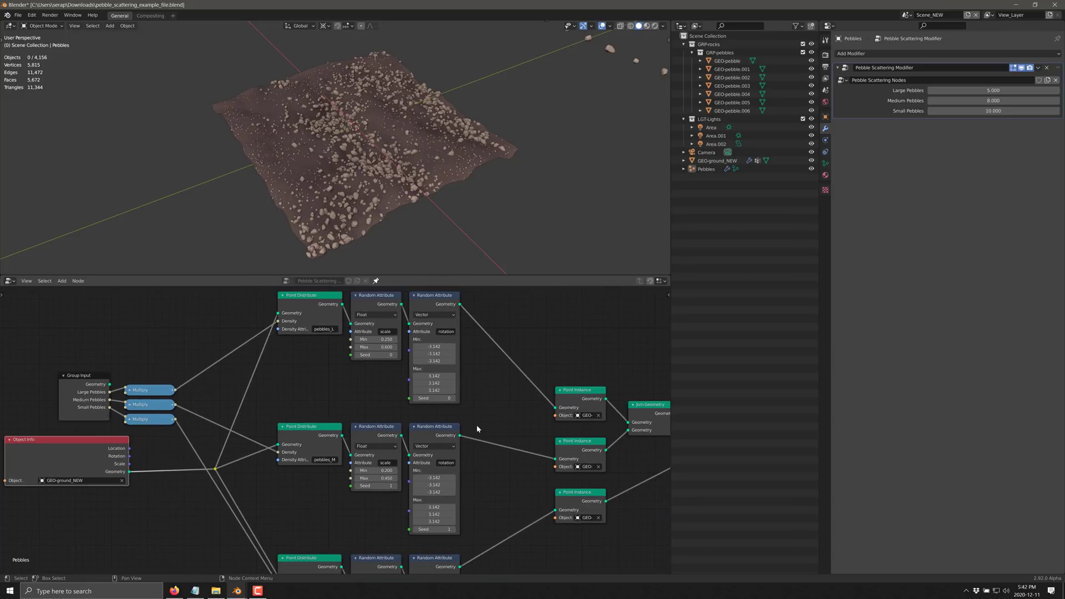
{"action": "scroll", "coordinate": [477, 429], "scroll_direction": "up", "scroll_amount": 1}
{"action": "scroll", "coordinate": [316, 322], "scroll_direction": "down", "scroll_amount": 2}
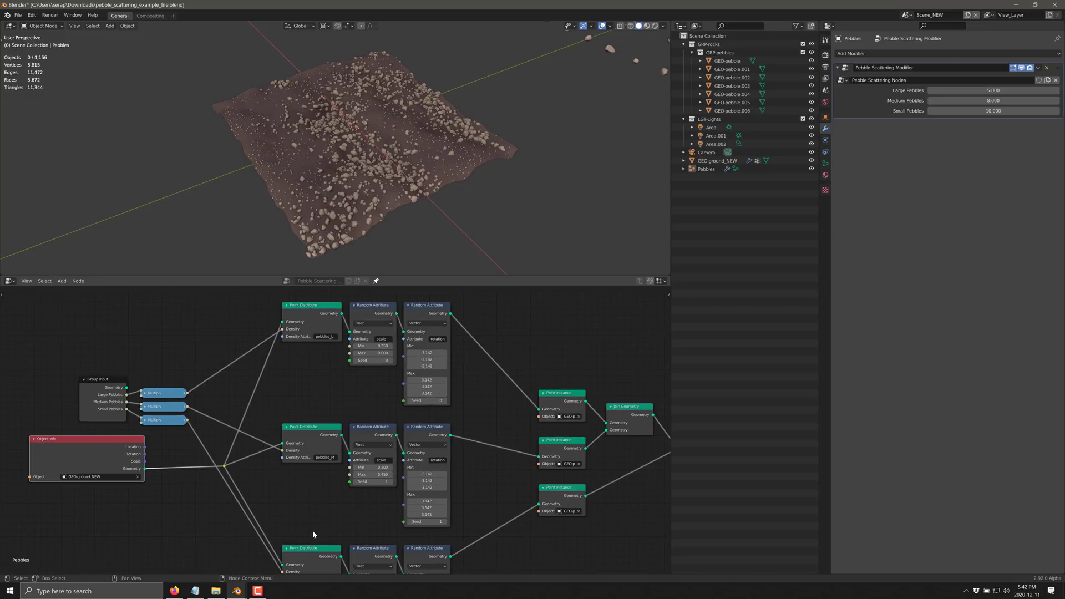
{"action": "scroll", "coordinate": [237, 419], "scroll_direction": "up", "scroll_amount": 3}
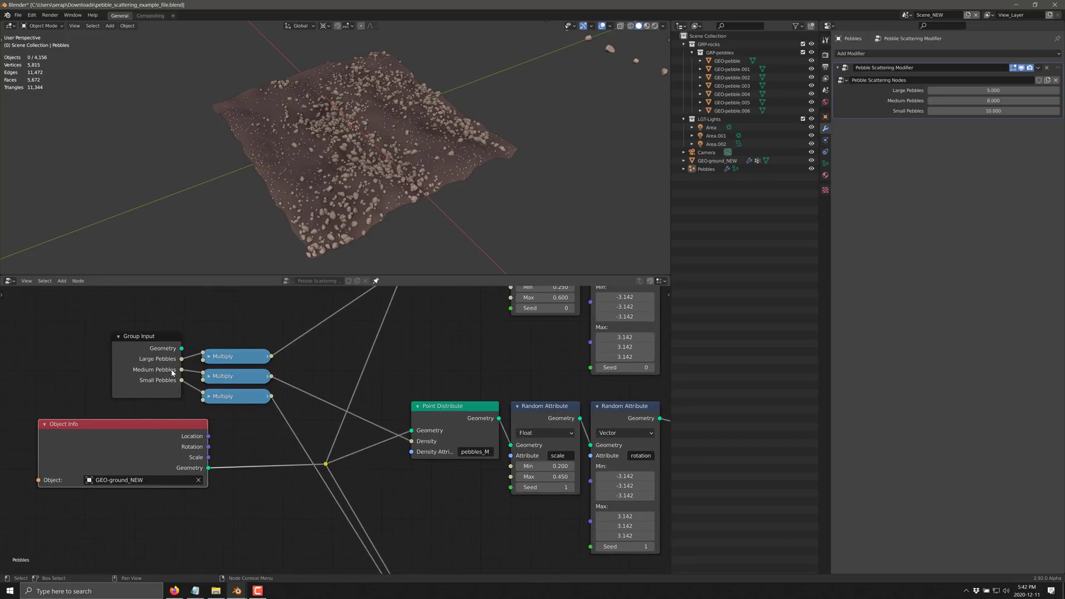
- Expand and collapse the top Multiply node, then follow the node branches along the tree
{"action": "left_click", "coordinate": [208, 358]}
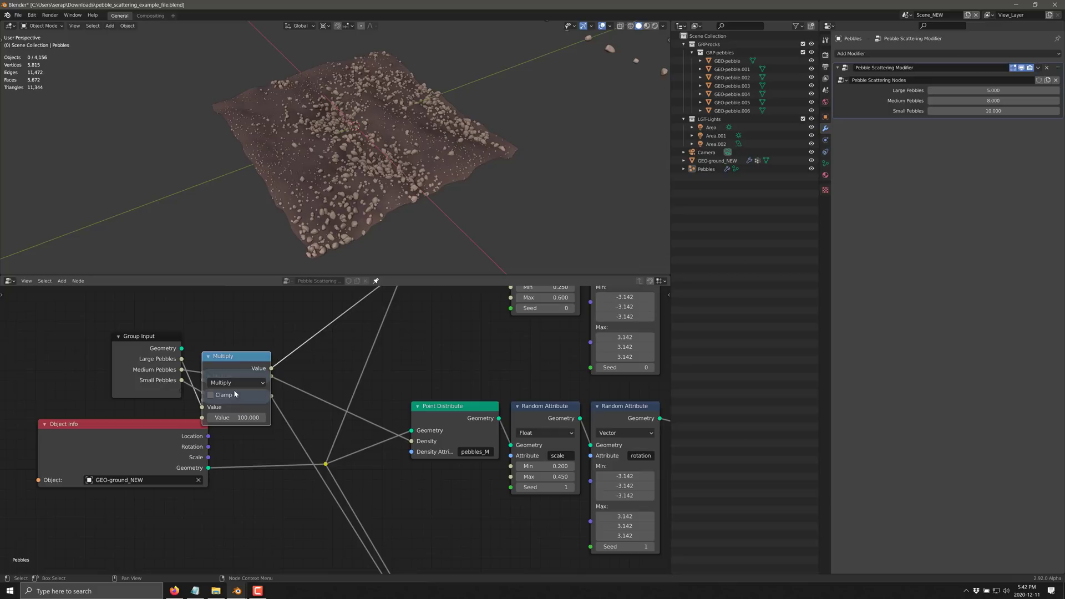
{"action": "left_click", "coordinate": [206, 356]}
{"action": "middle_click_drag", "start_coordinate": [386, 492], "coordinate": [333, 571]}
{"action": "scroll", "coordinate": [377, 222], "scroll_direction": "down", "scroll_amount": 3}
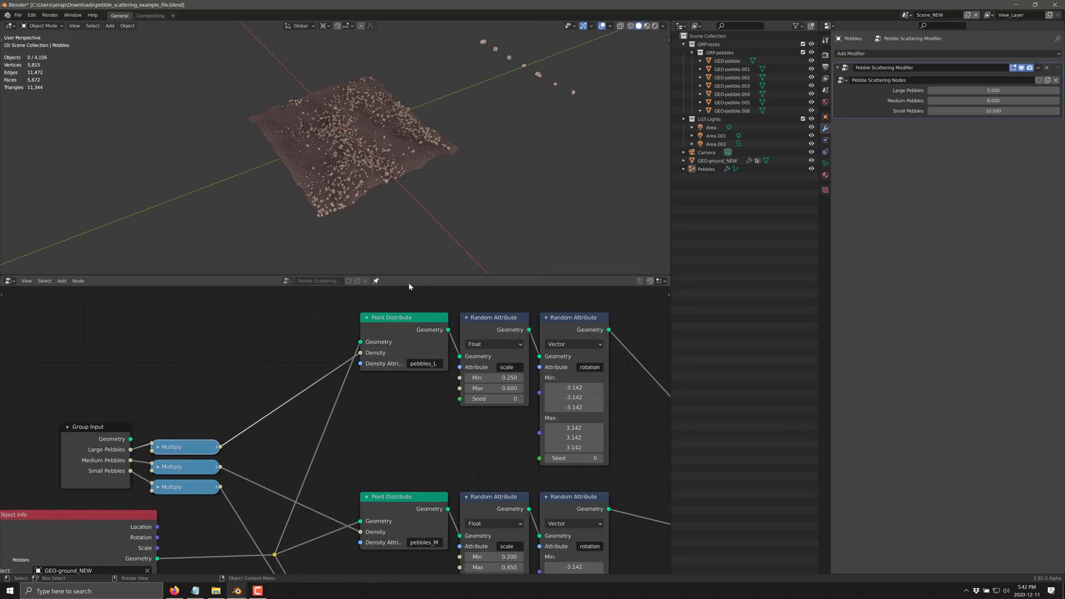
{"action": "middle_click_drag", "start_coordinate": [378, 485], "coordinate": [325, 359]}
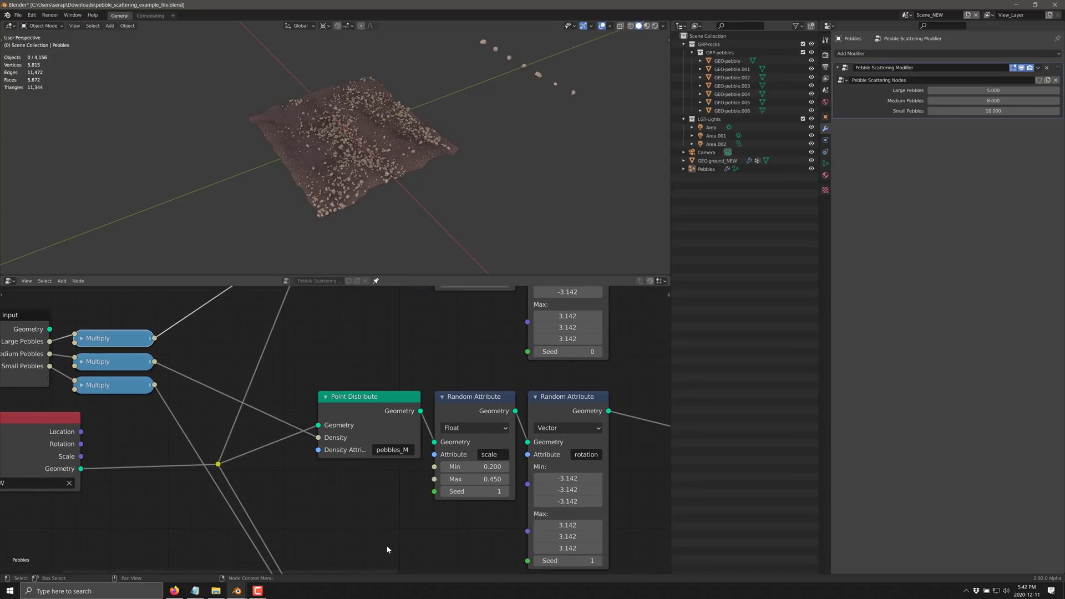
{"action": "scroll", "coordinate": [423, 344], "scroll_direction": "down", "scroll_amount": 1}
{"action": "middle_click_drag", "start_coordinate": [423, 344], "coordinate": [360, 428]}
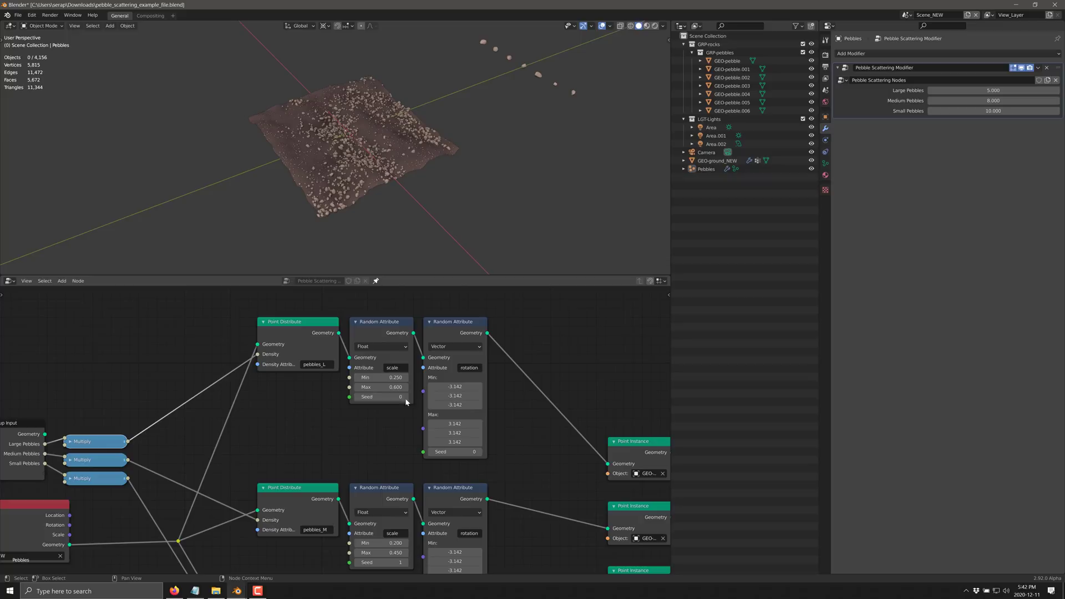
{"action": "scroll", "coordinate": [386, 391], "scroll_direction": "down", "scroll_amount": 6, "text": "shift"}
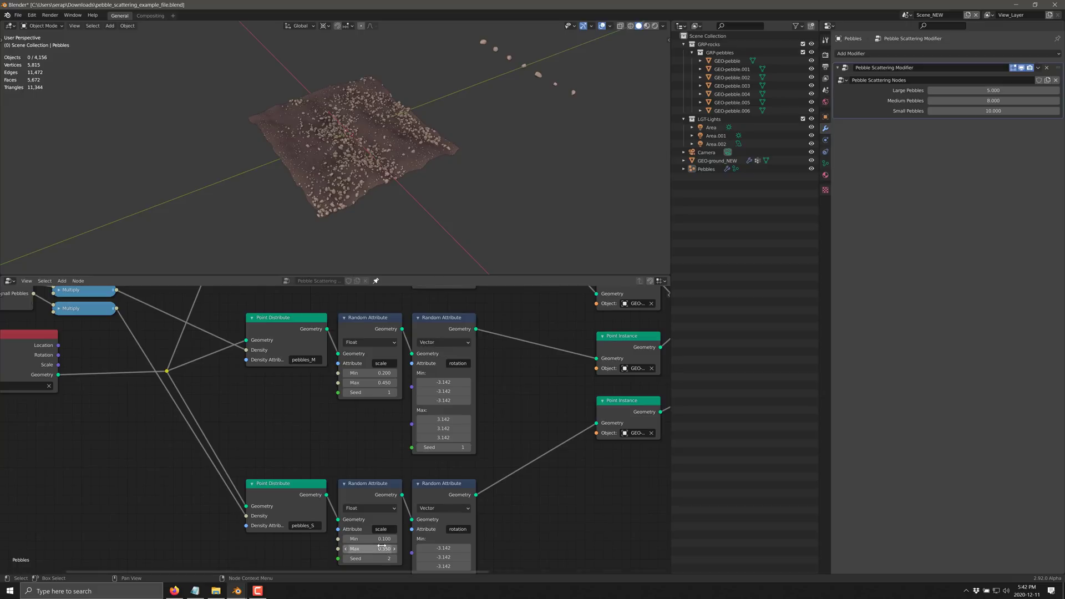
- Bring Join Geometry and Group Output into view, select Group Output, then the Pebbles object
{"action": "middle_click_drag", "start_coordinate": [389, 472], "coordinate": [396, 572]}
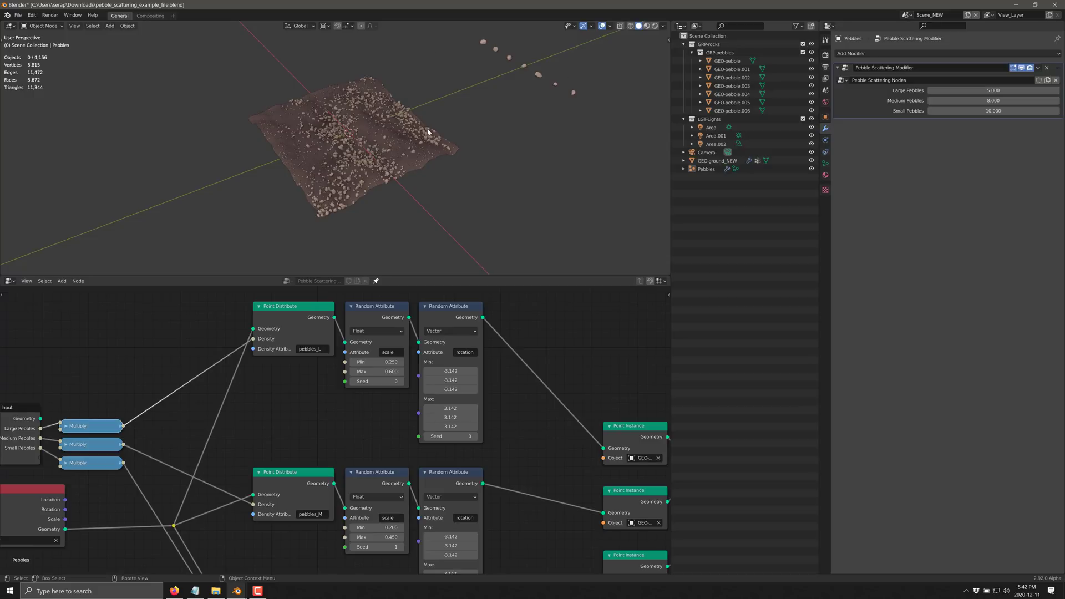
{"action": "middle_click_drag", "start_coordinate": [566, 380], "coordinate": [317, 300]}
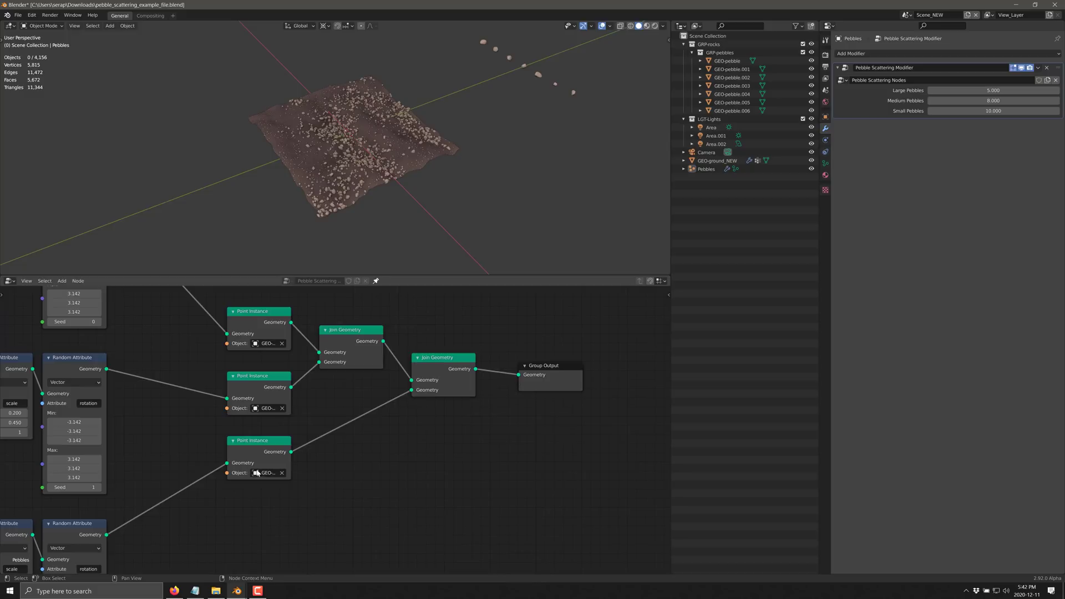
{"action": "left_click", "coordinate": [543, 364]}
{"action": "left_click", "coordinate": [710, 170]}
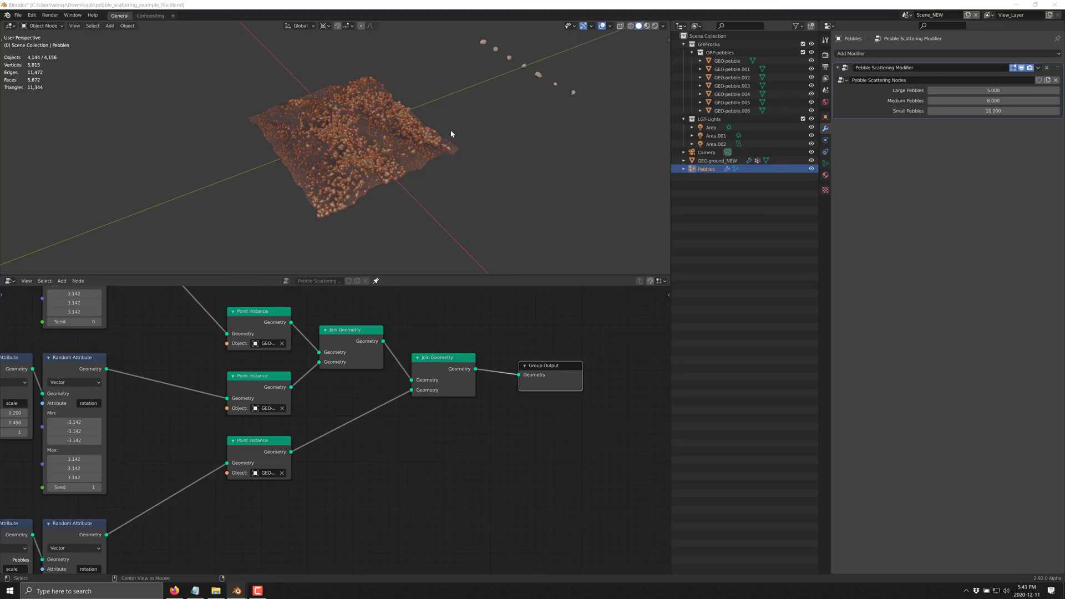
- Switch to the flower-scattering file window and orbit around its scene
{"action": "key", "text": "alt+Tab"}
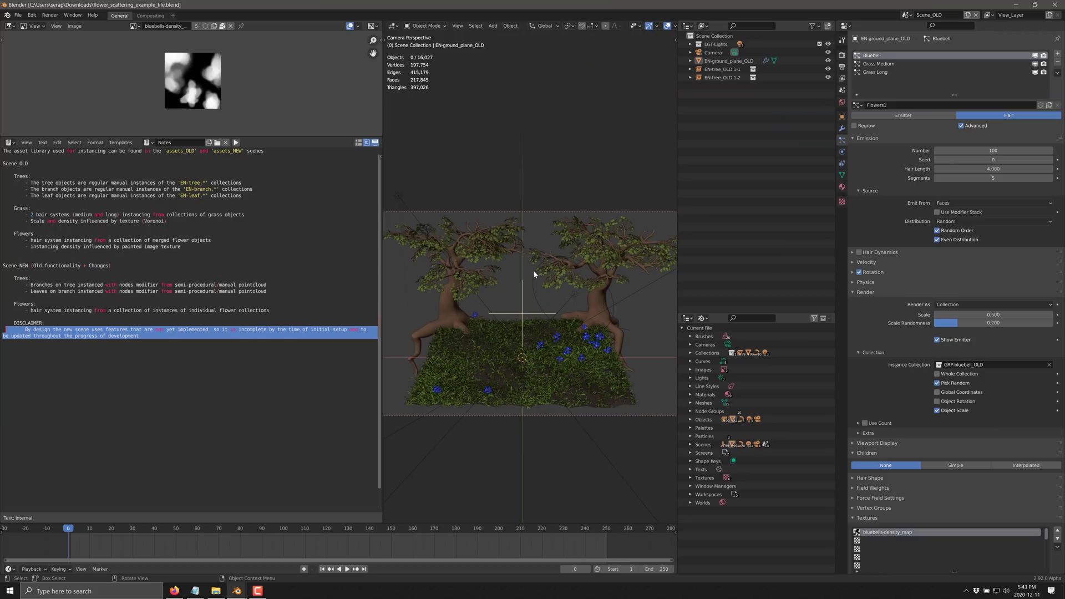
{"action": "scroll", "coordinate": [533, 270], "scroll_direction": "up", "scroll_amount": 3}
{"action": "middle_click_drag", "start_coordinate": [541, 335], "coordinate": [567, 225]}
{"action": "scroll", "coordinate": [527, 333], "scroll_direction": "up", "scroll_amount": 3}
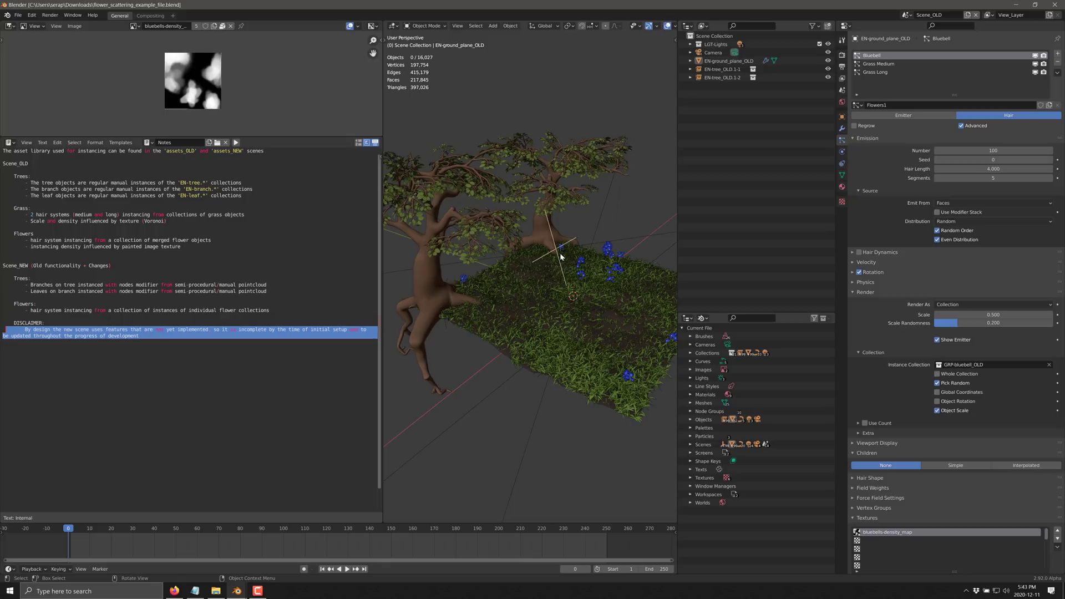
- Highlight the DISCLAIMER lines in the notes, then clear the text selection
{"action": "left_click", "coordinate": [3, 355]}
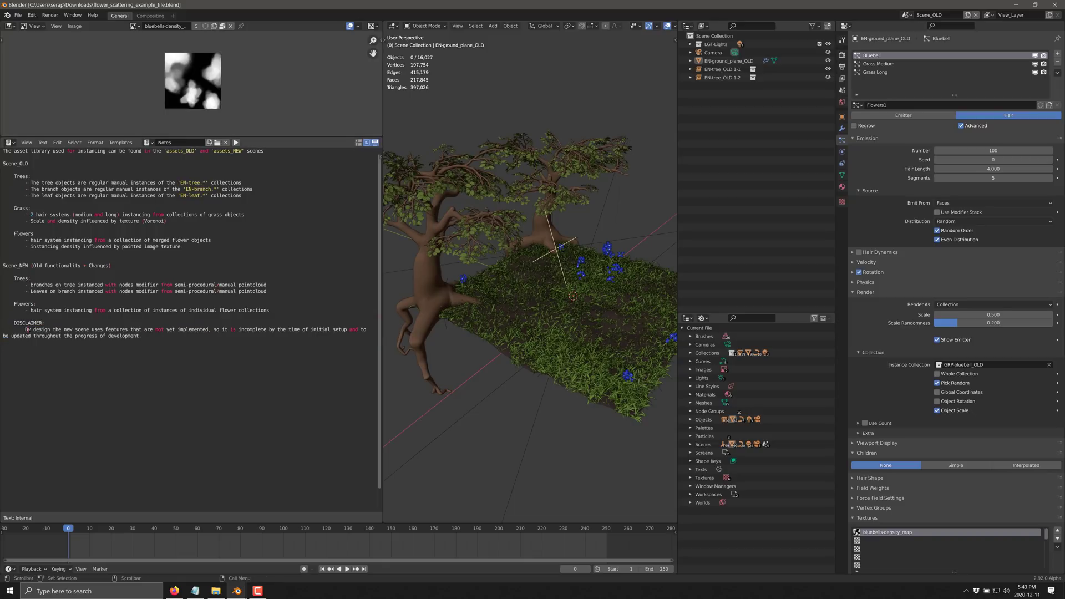
{"action": "left_click_drag", "start_coordinate": [27, 330], "coordinate": [142, 336]}
{"action": "left_click", "coordinate": [197, 341]}
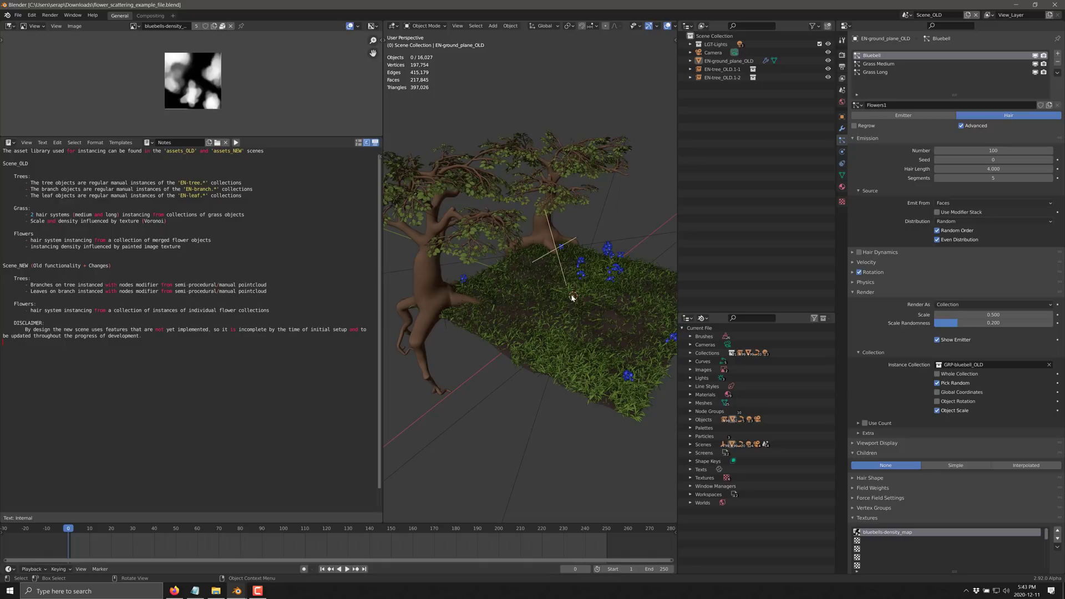
- Switch to the pebble file, pan its node tree, then return to the flower-scattering file
{"action": "key", "text": "alt+Tab"}
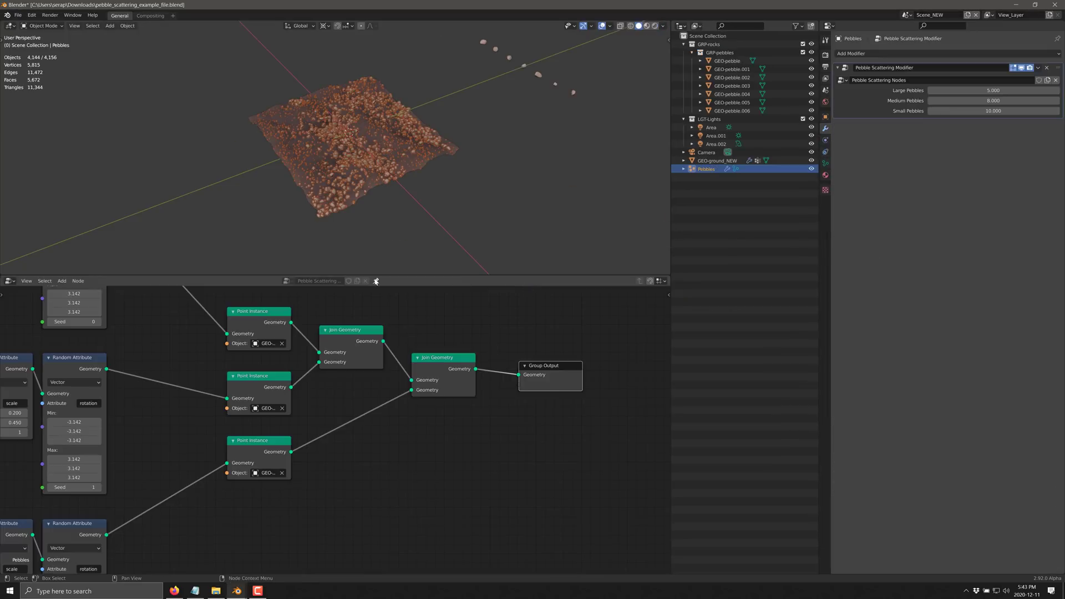
{"action": "middle_click_drag", "start_coordinate": [425, 434], "coordinate": [538, 455]}
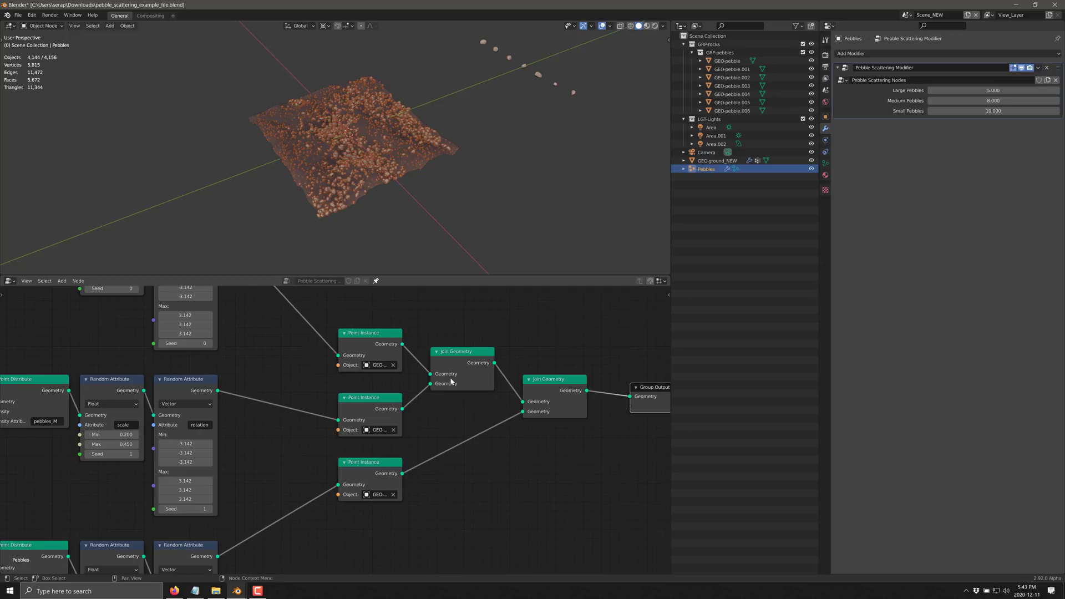
{"action": "key", "text": "alt+Tab"}
- Start a new General file with the default cube
{"action": "left_click", "coordinate": [18, 15]}
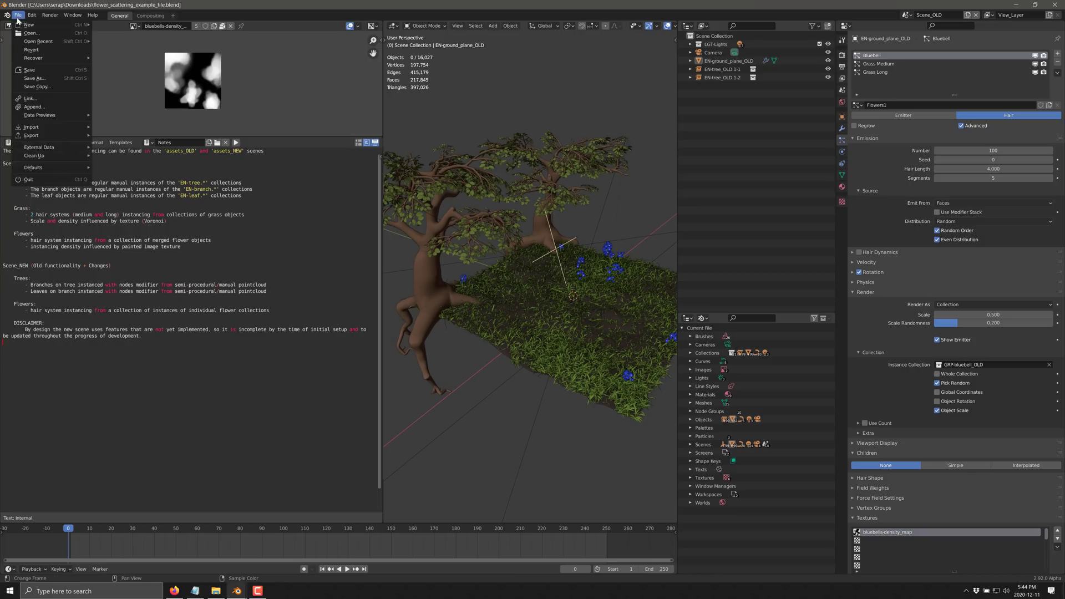
{"action": "mouse_move", "coordinate": [33, 25]}
{"action": "left_click", "coordinate": [114, 26]}
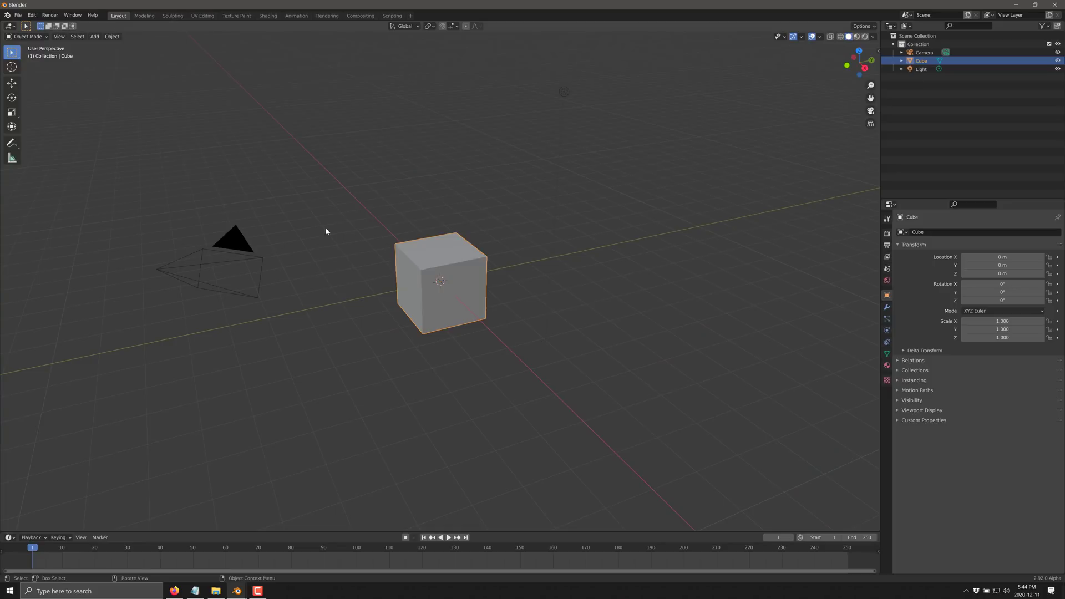
{"action": "scroll", "coordinate": [567, 389], "scroll_direction": "up", "scroll_amount": 4}
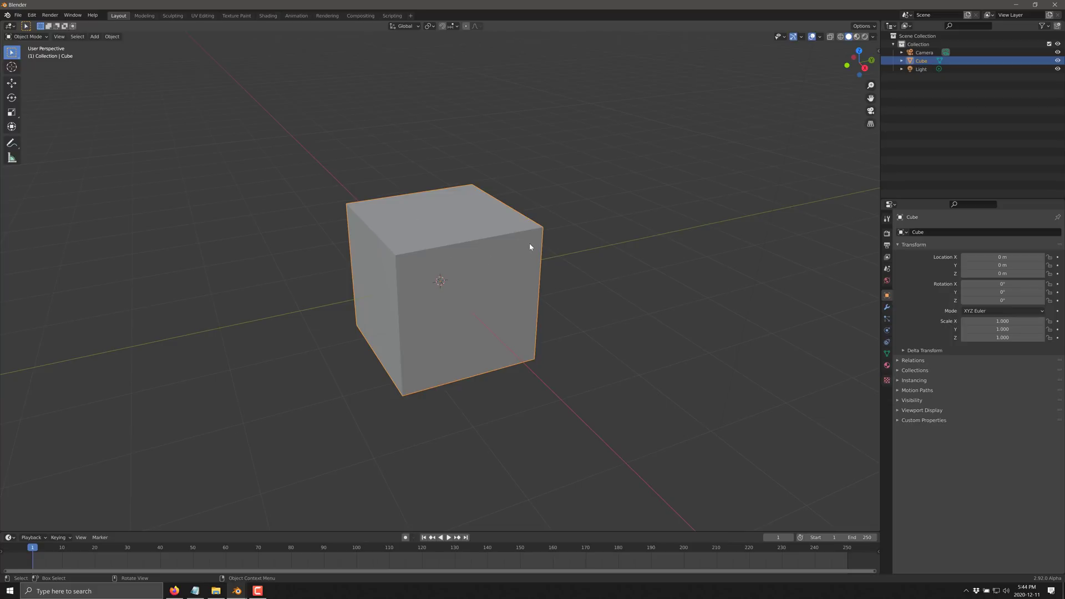
- Add a UV Sphere, move it to overlap the cube's right side, and select the cube
{"action": "left_click", "coordinate": [95, 36]}
{"action": "mouse_move", "coordinate": [111, 46]}
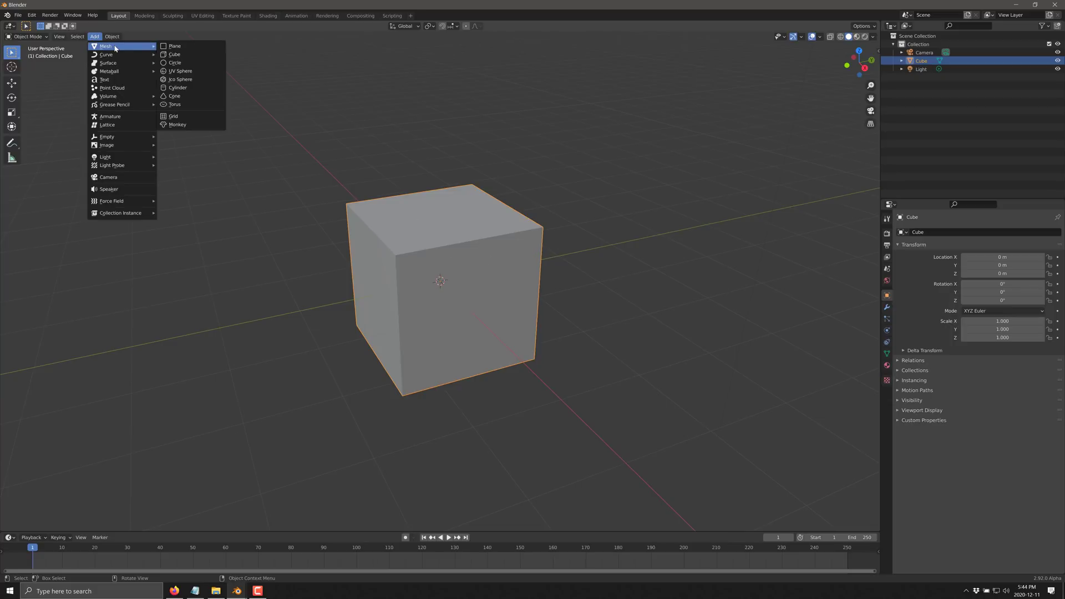
{"action": "left_click", "coordinate": [183, 72]}
{"action": "key", "text": "g"}
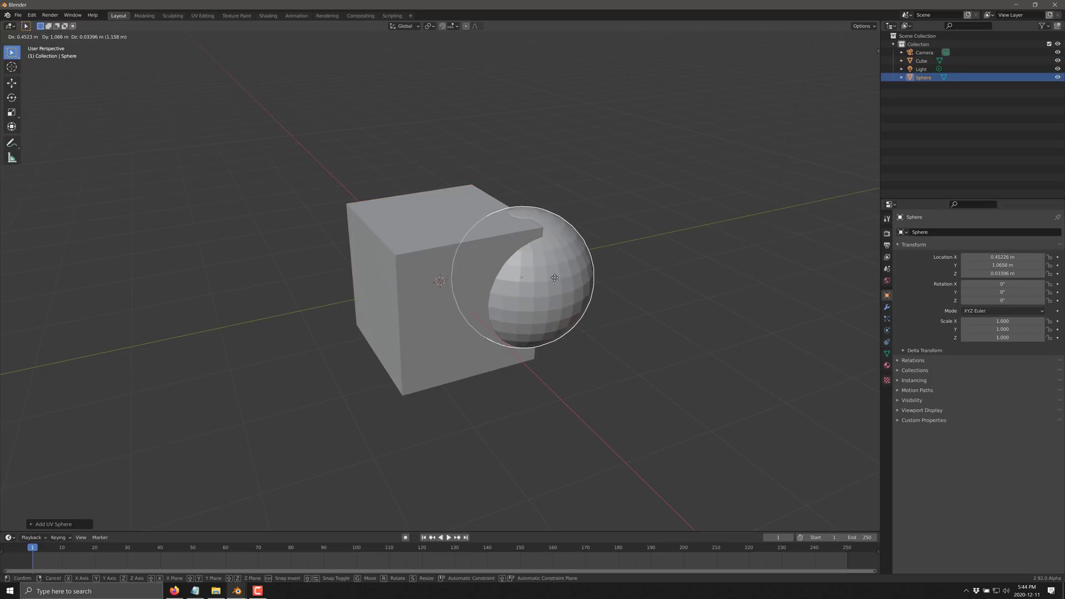
{"action": "left_click", "coordinate": [563, 281]}
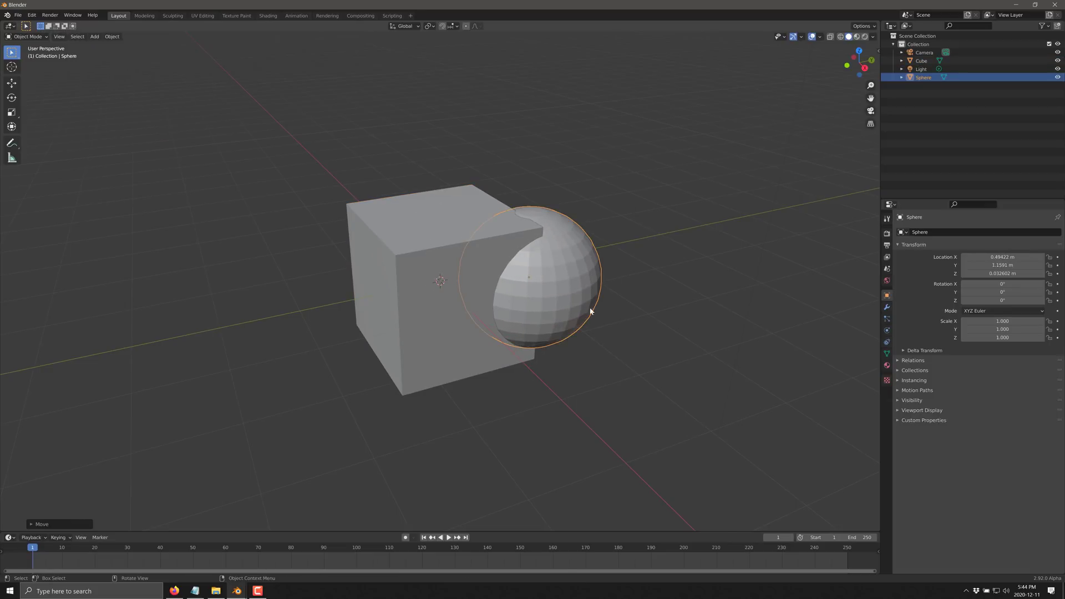
{"action": "left_click", "coordinate": [413, 233]}
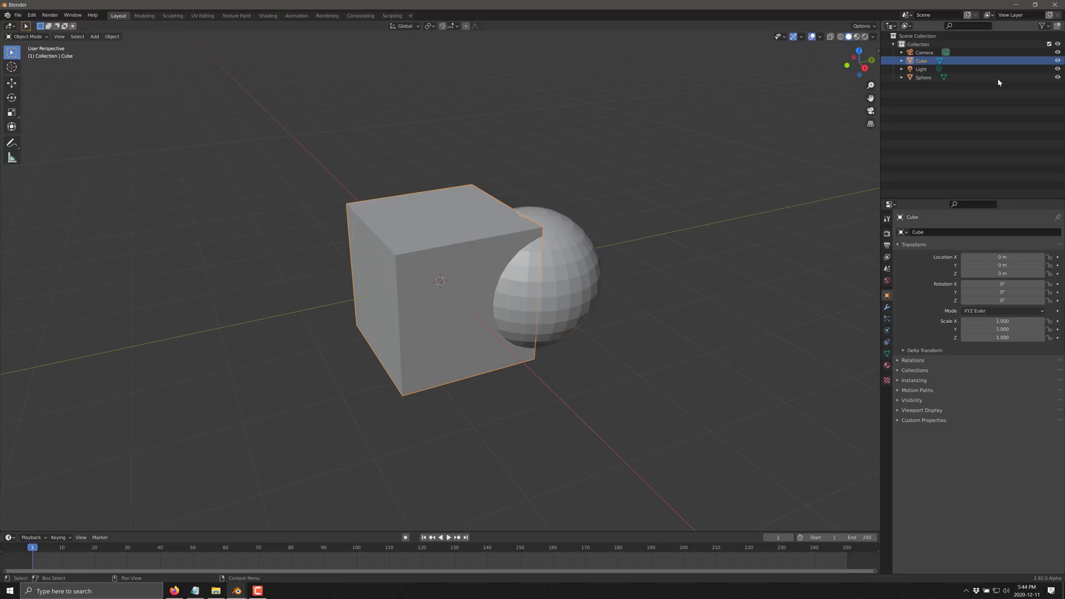
- Add a Geometry Nodes modifier to the cube
{"action": "left_click", "coordinate": [887, 308]}
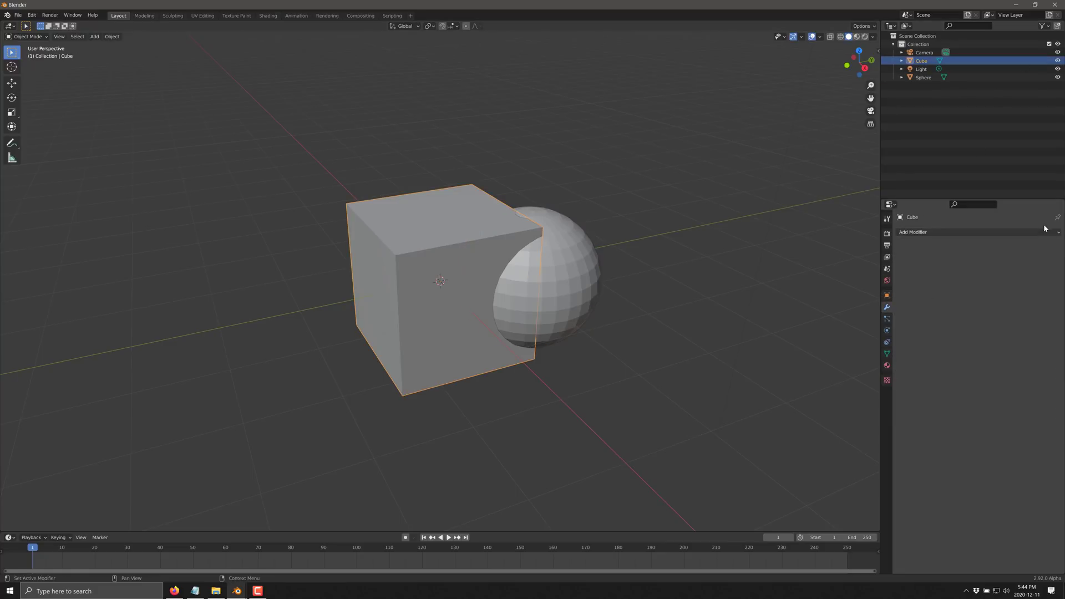
{"action": "left_click", "coordinate": [917, 232]}
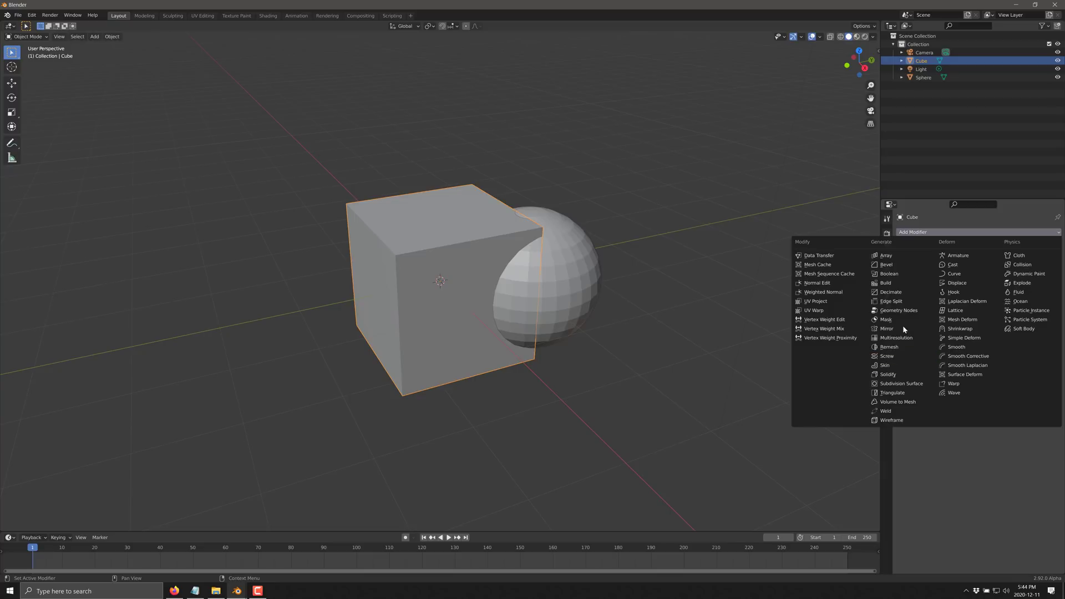
{"action": "left_click", "coordinate": [901, 311]}
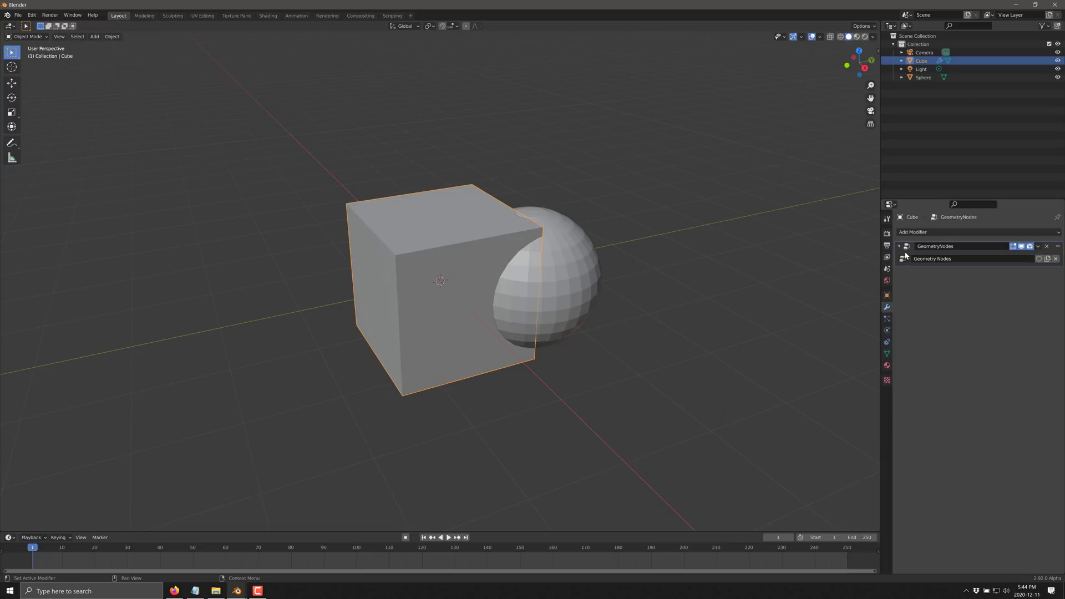
- Enlarge the lower area into a Geometry Node Editor framing Group Input and Group Output
{"action": "left_click_drag", "start_coordinate": [361, 532], "coordinate": [54, 289]}
{"action": "left_click", "coordinate": [10, 291]}
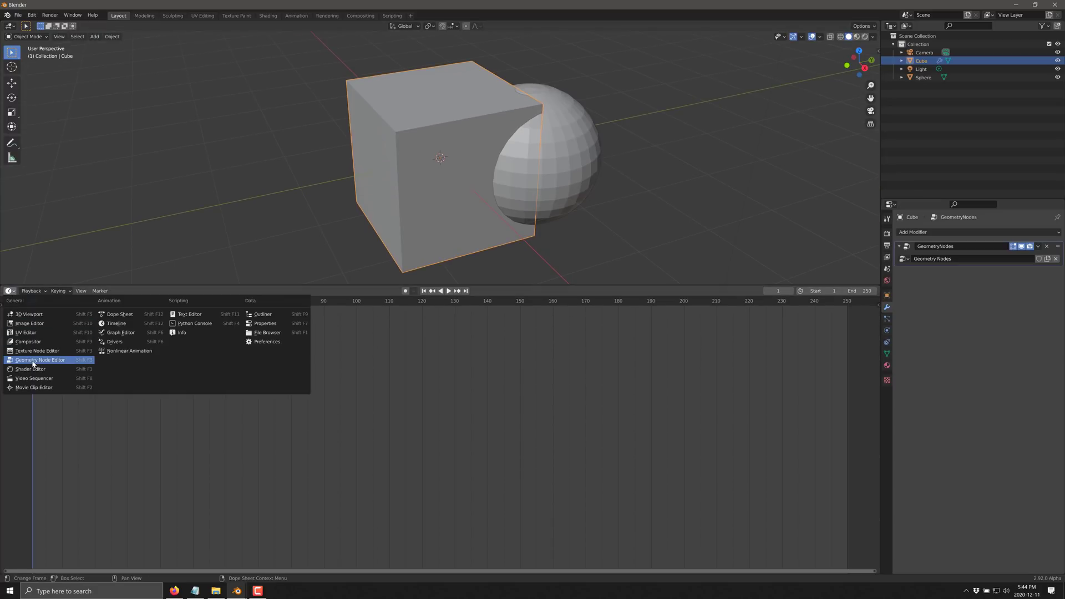
{"action": "left_click", "coordinate": [59, 361]}
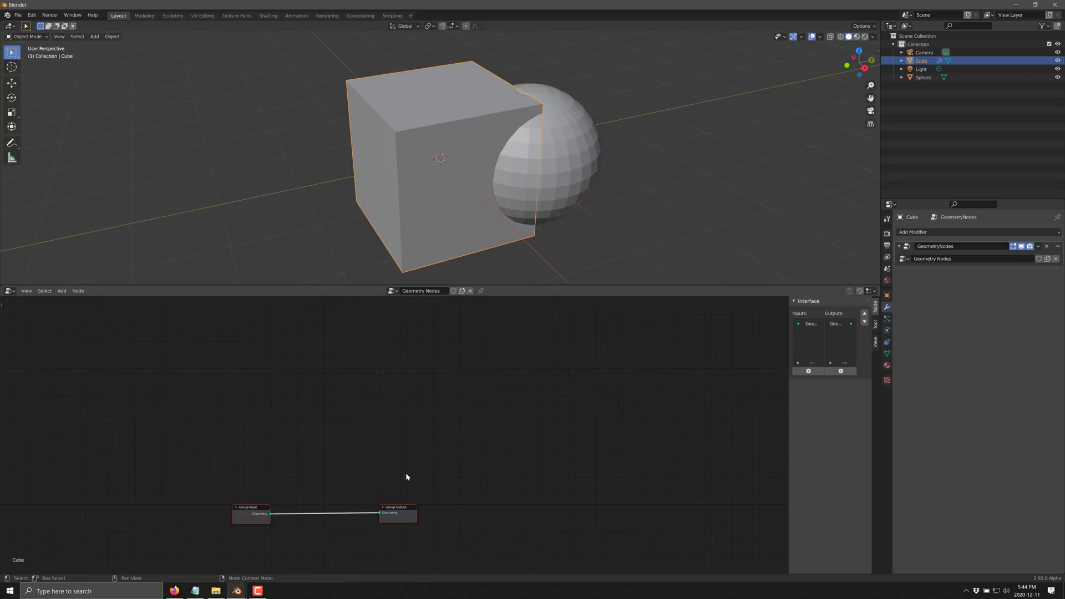
{"action": "scroll", "coordinate": [438, 496], "scroll_direction": "up", "scroll_amount": 2}
{"action": "key", "text": "Home"}
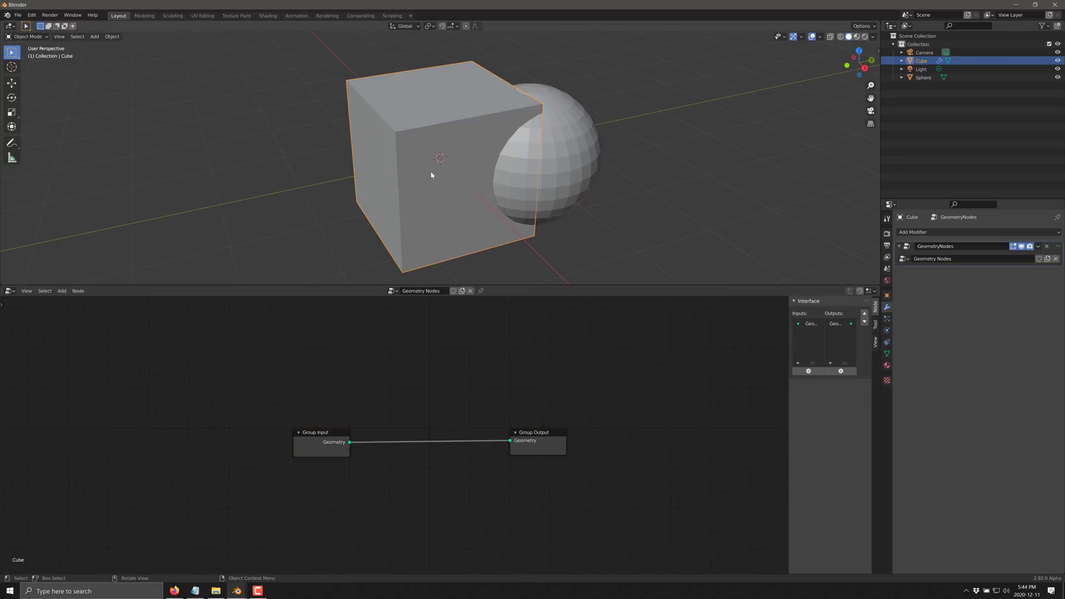
{"action": "left_click", "coordinate": [553, 442]}
{"action": "scroll", "coordinate": [451, 493], "scroll_direction": "up", "scroll_amount": 1}
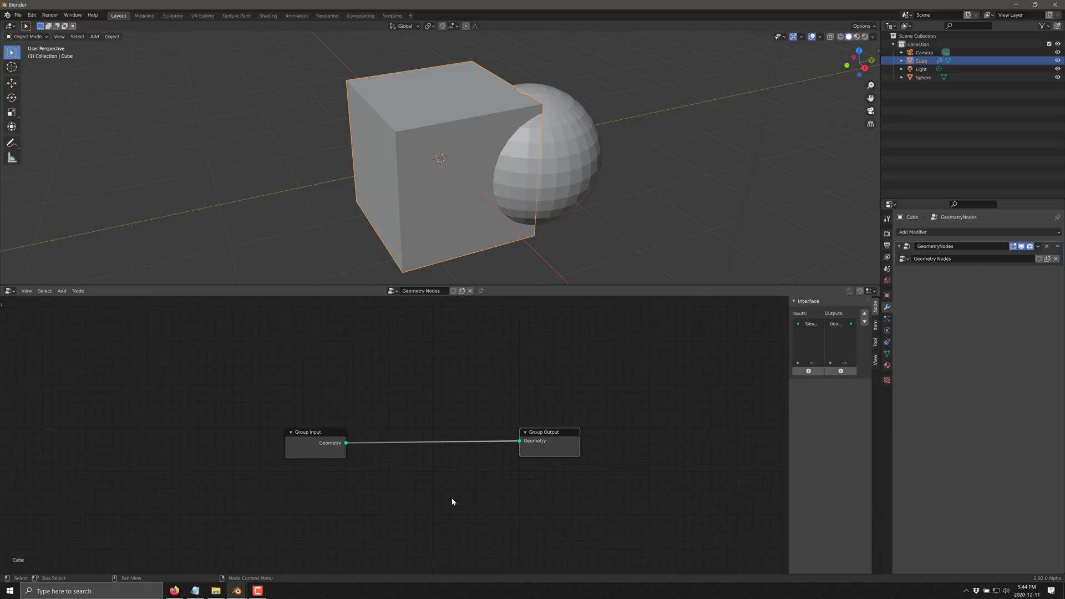
{"action": "middle_click_drag", "start_coordinate": [454, 500], "coordinate": [506, 441]}
- Add an Object Info node below Group Input and set its object to the Sphere via eyedropper
{"action": "left_click", "coordinate": [63, 291]}
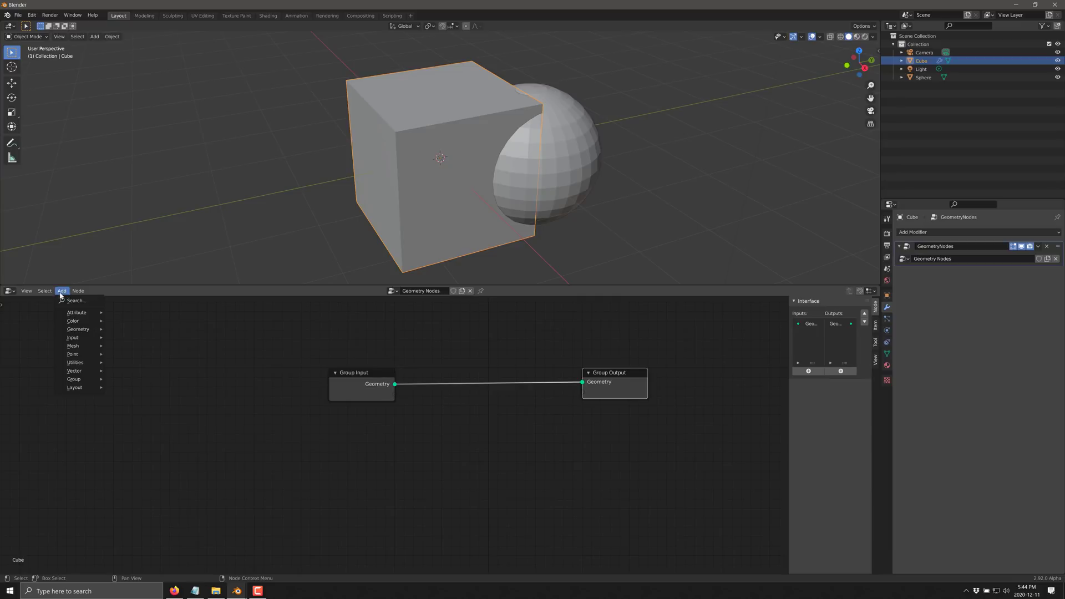
{"action": "mouse_move", "coordinate": [76, 337]}
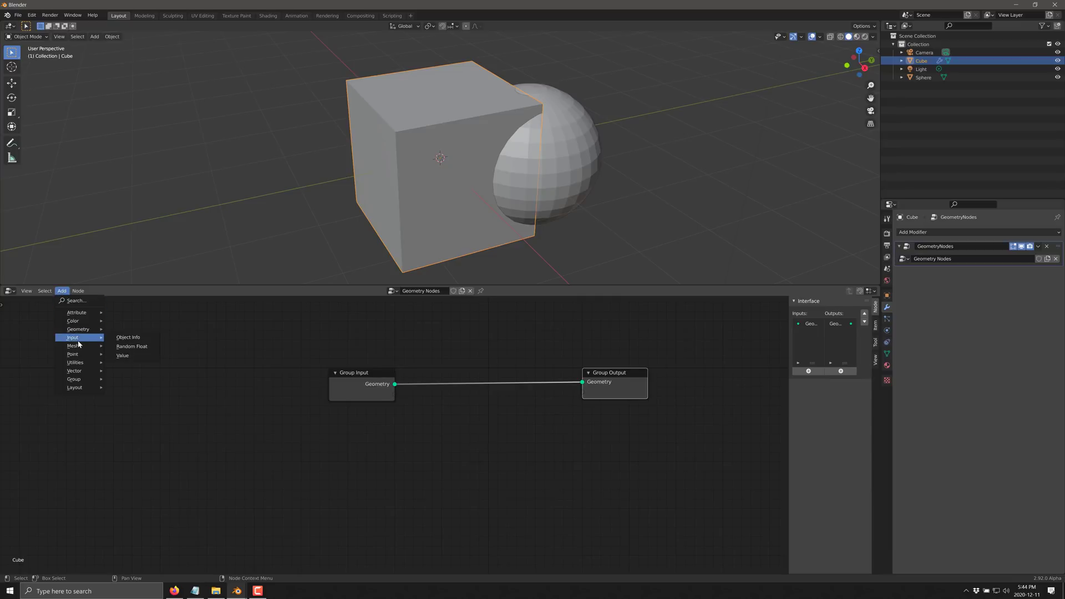
{"action": "left_click", "coordinate": [128, 338]}
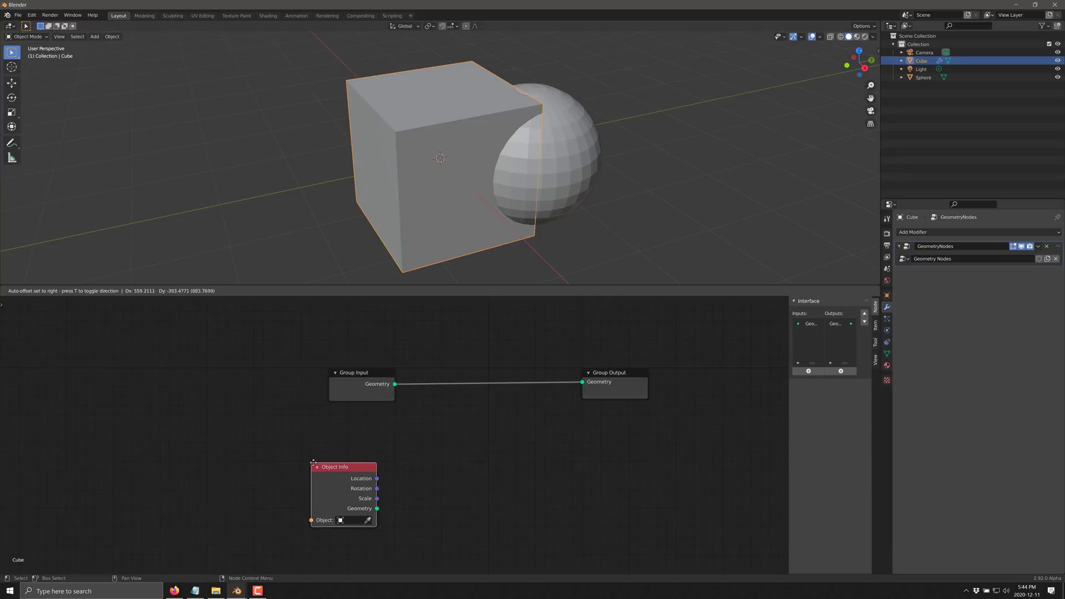
{"action": "left_click", "coordinate": [360, 502]}
{"action": "left_click", "coordinate": [382, 508]}
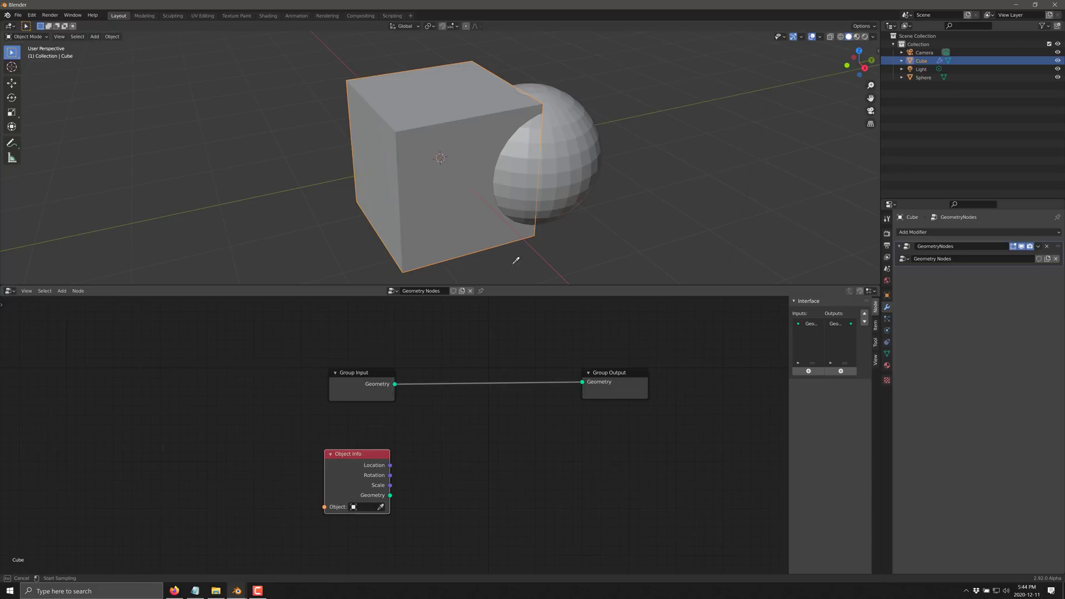
{"action": "left_click", "coordinate": [537, 165]}
{"action": "left_click_drag", "start_coordinate": [371, 454], "coordinate": [374, 442]}
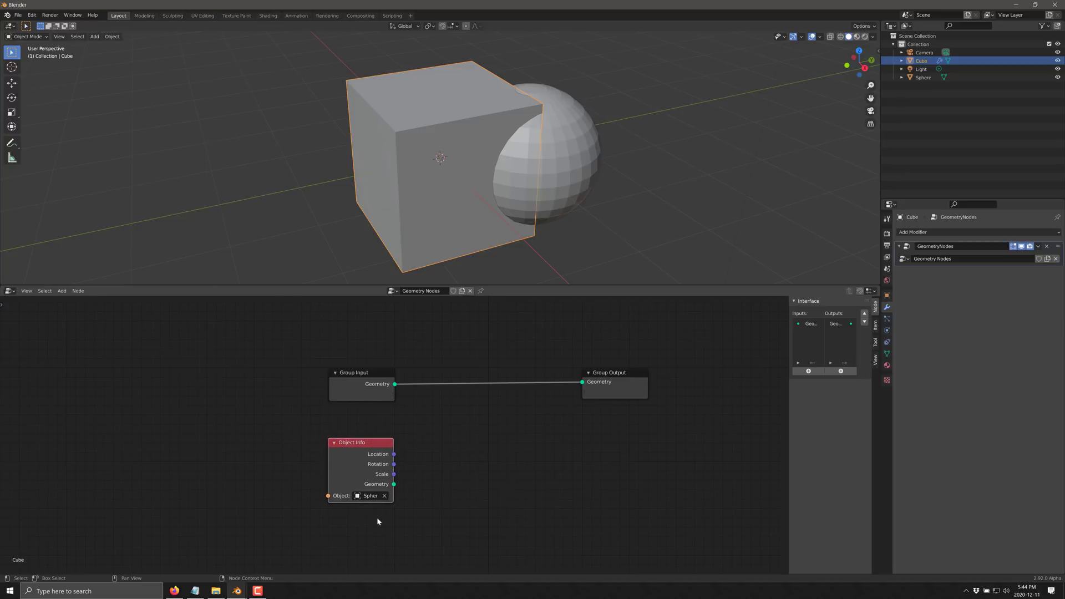
- Insert a Boolean node between Group Input and Output, feeding the sphere's geometry into its second input
{"action": "left_click", "coordinate": [61, 290]}
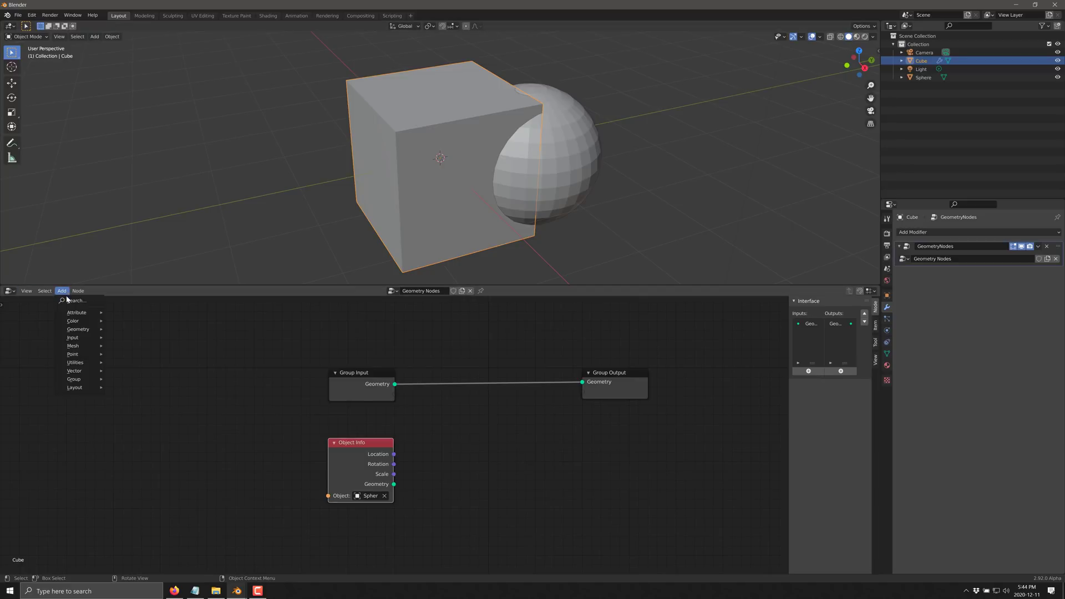
{"action": "mouse_move", "coordinate": [78, 315]}
{"action": "mouse_move", "coordinate": [78, 340]}
{"action": "left_click", "coordinate": [126, 329]}
{"action": "left_click", "coordinate": [483, 386]}
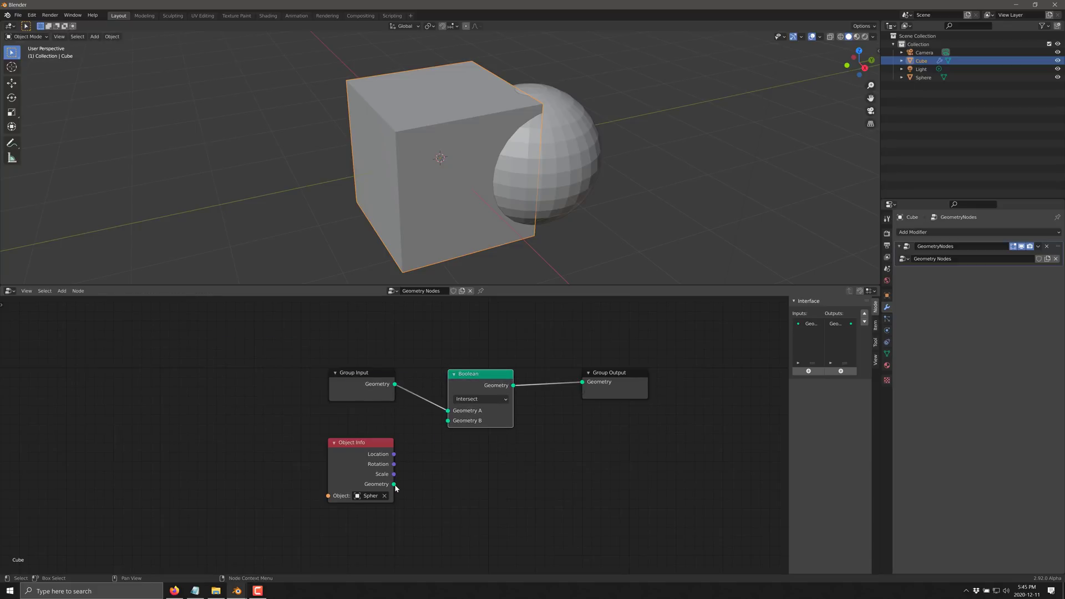
{"action": "left_click_drag", "start_coordinate": [394, 484], "coordinate": [448, 420]}
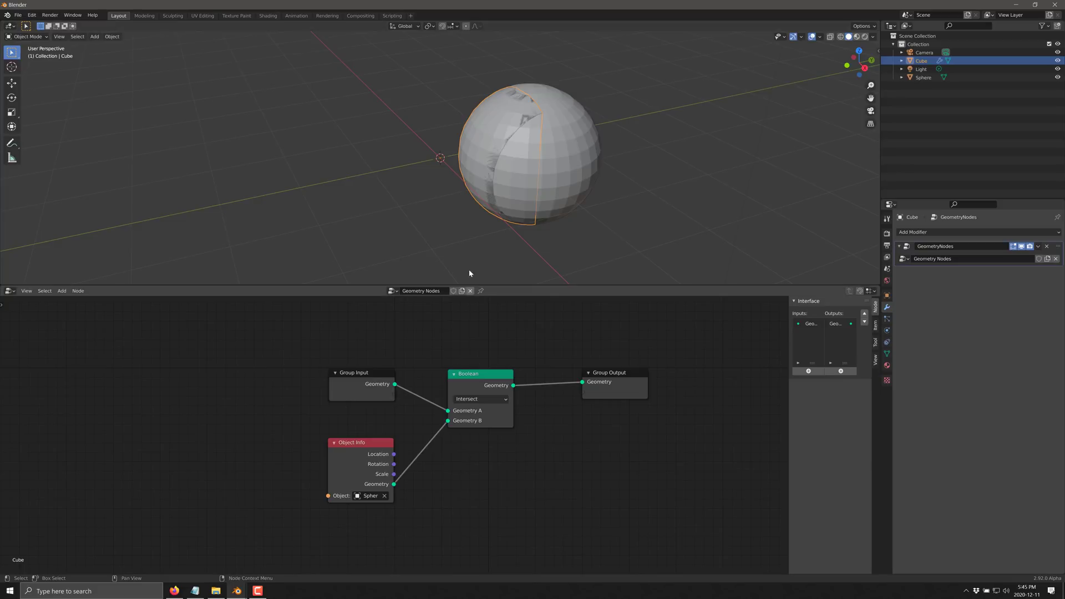
- Set the Boolean operation to Union, hide the Sphere object, and select Group Output
{"action": "left_click", "coordinate": [501, 398]}
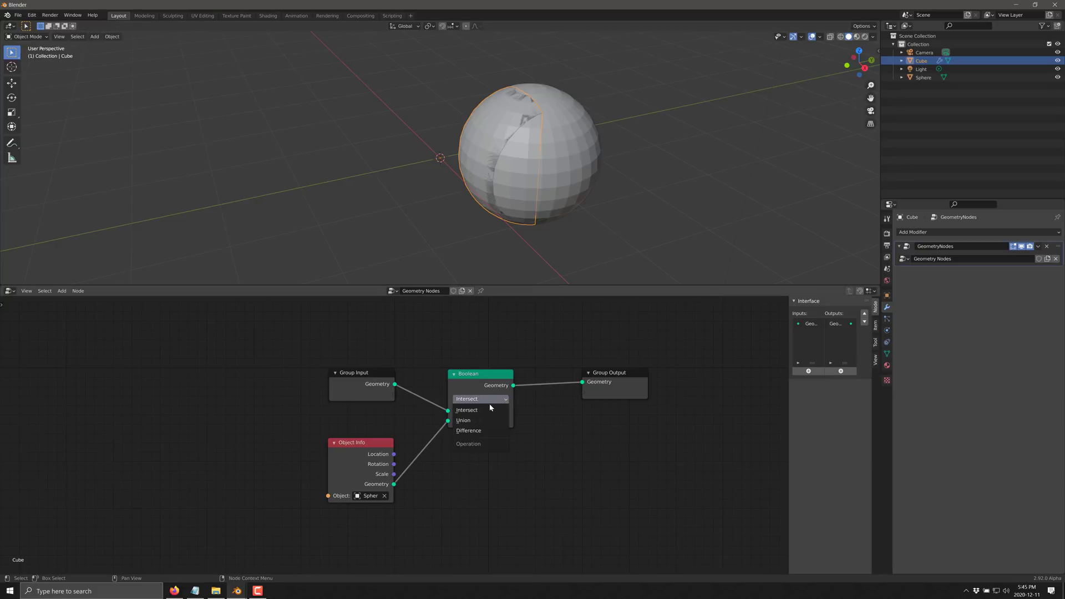
{"action": "left_click", "coordinate": [474, 421]}
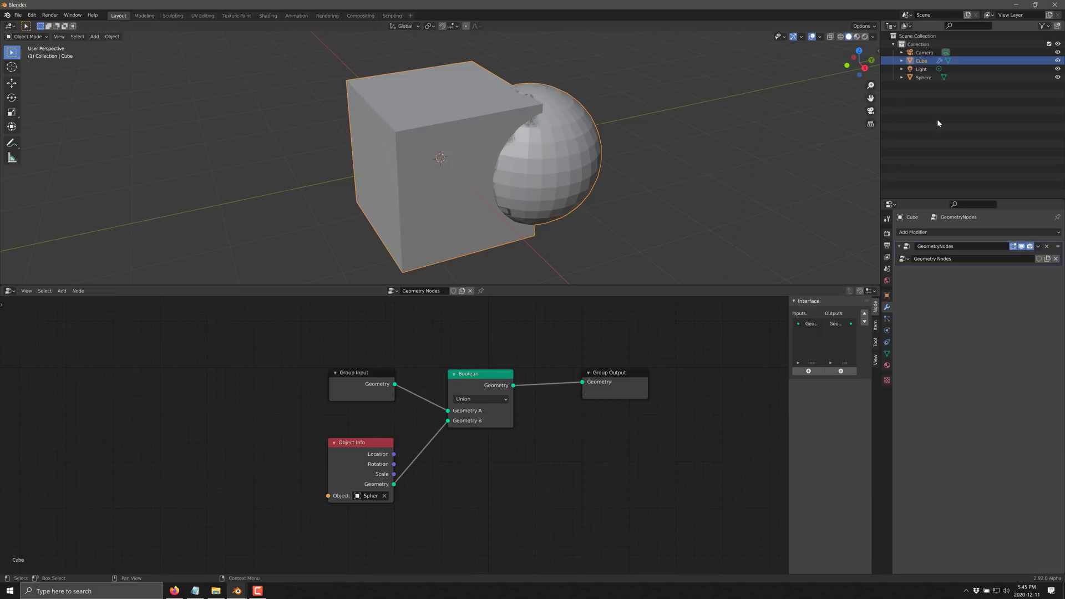
{"action": "left_click", "coordinate": [1058, 77]}
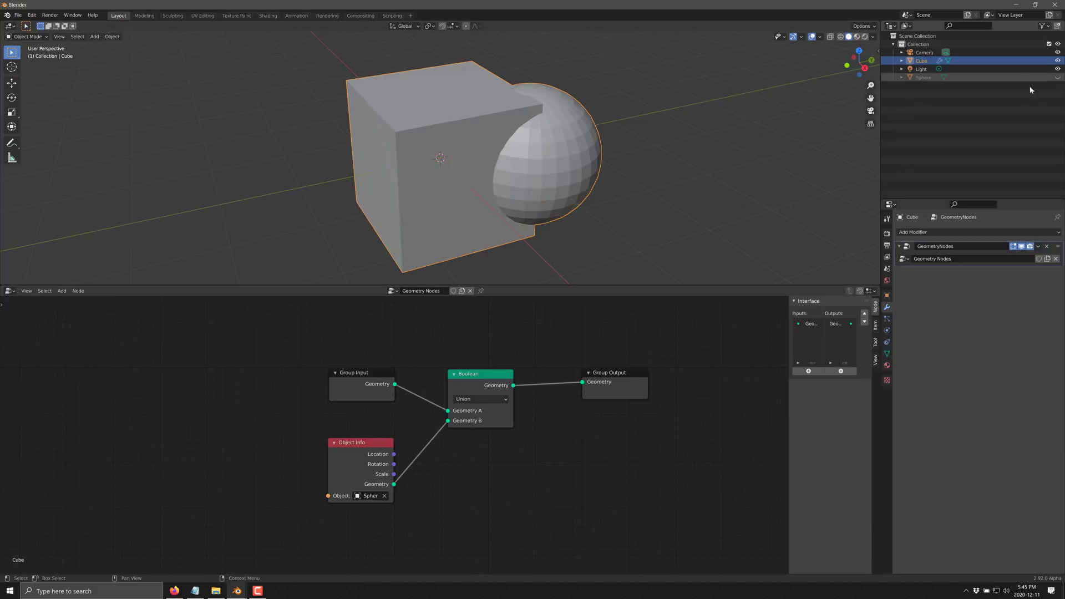
{"action": "left_click", "coordinate": [609, 384]}
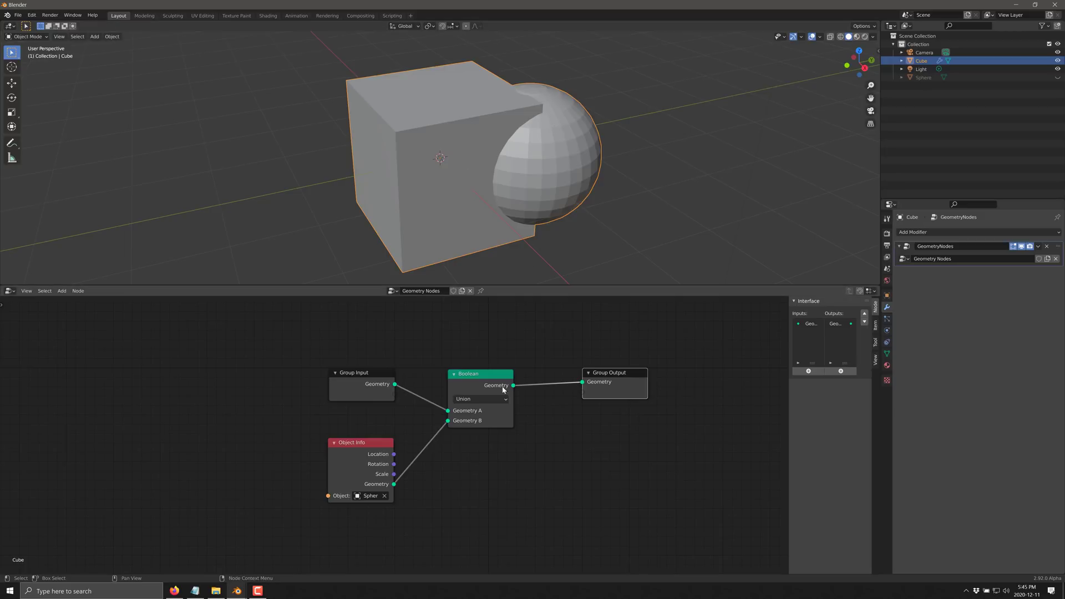
- Drop a Level 3 Subdivision Surface node onto the Boolean-to-Group Output link to smooth the shape
{"action": "left_click_drag", "start_coordinate": [636, 377], "coordinate": [717, 390]}
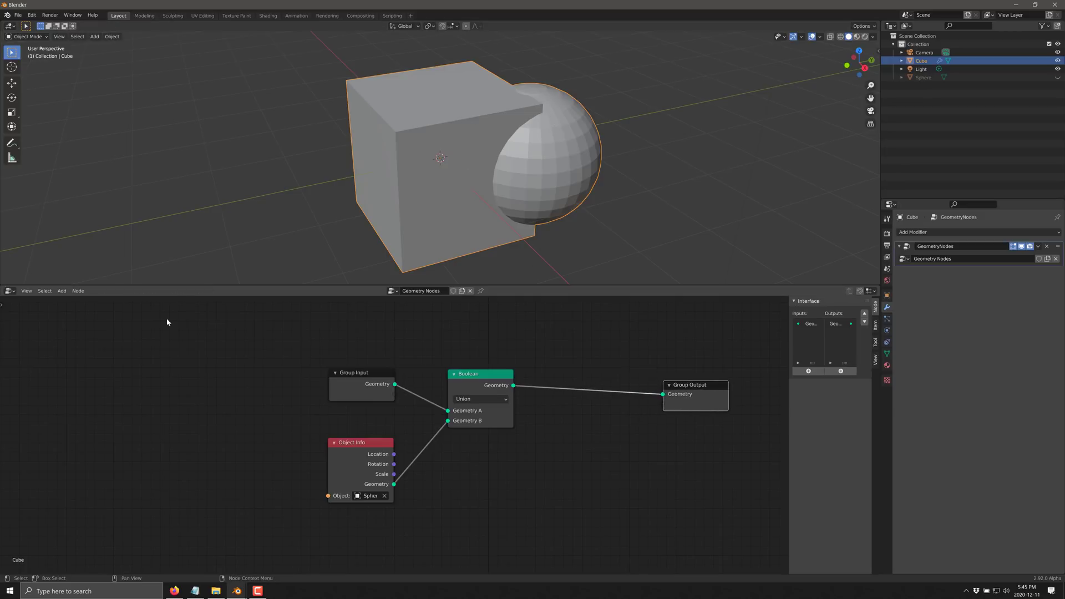
{"action": "left_click", "coordinate": [62, 291]}
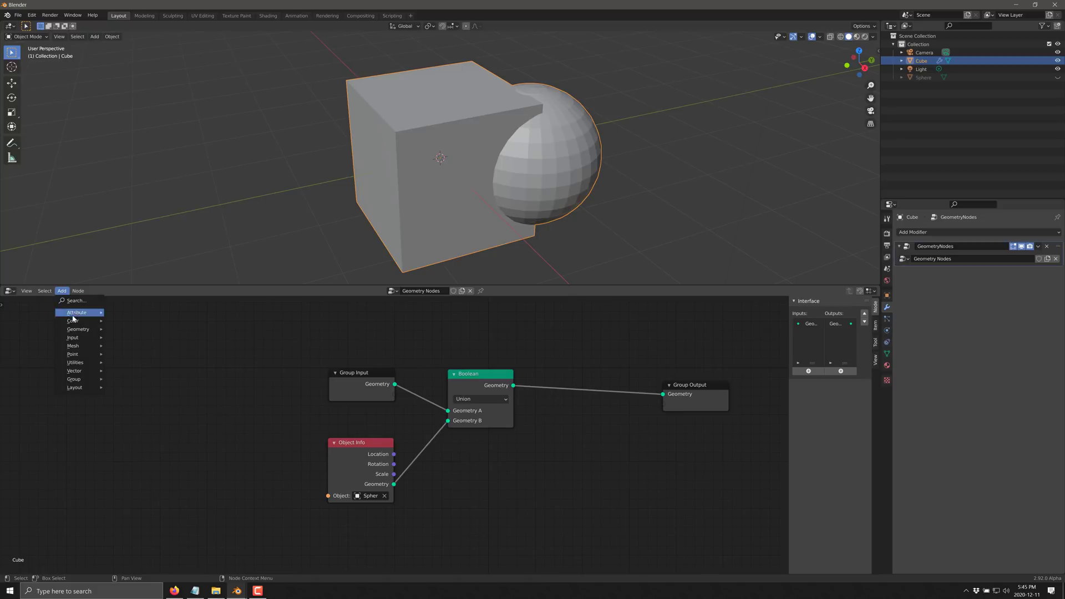
{"action": "mouse_move", "coordinate": [82, 347]}
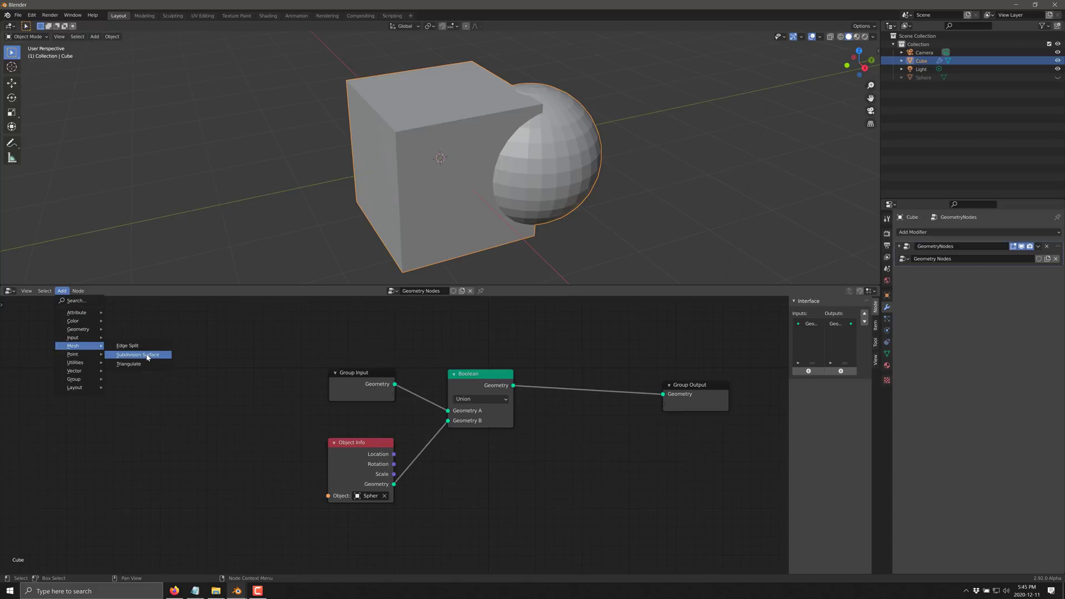
{"action": "left_click", "coordinate": [147, 357]}
{"action": "left_click", "coordinate": [543, 392]}
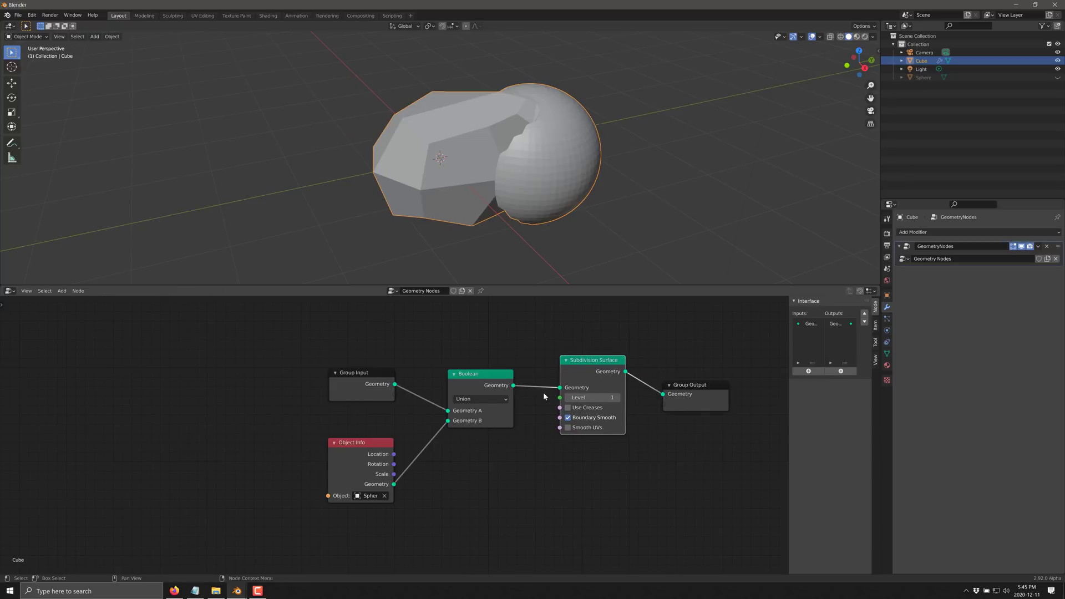
{"action": "left_click", "coordinate": [606, 398]}
{"action": "type", "text": "3"}
{"action": "key", "text": "Return"}
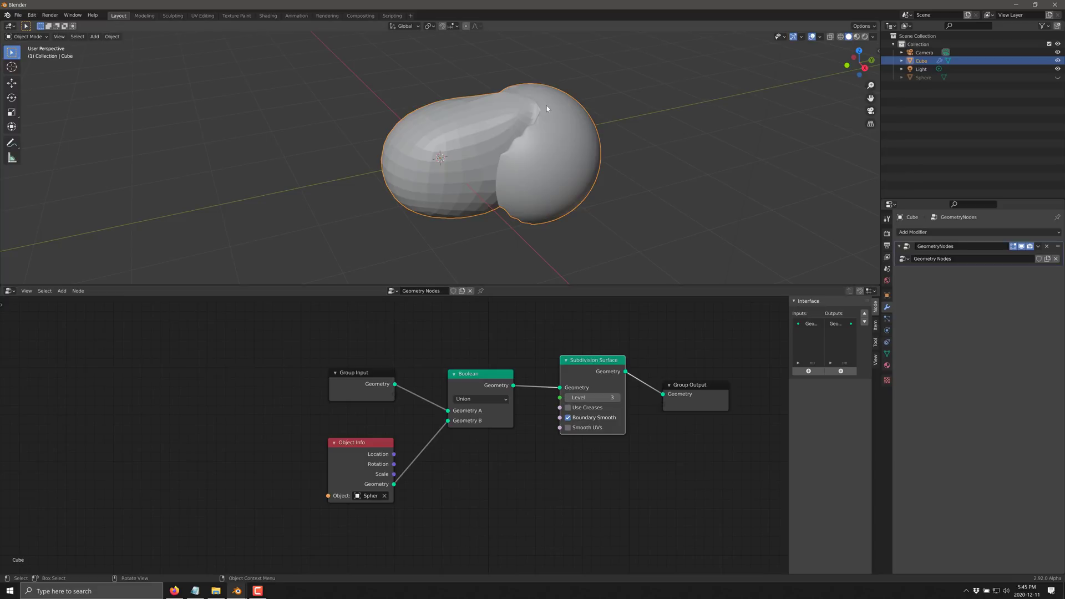
{"action": "middle_click_drag", "start_coordinate": [648, 207], "coordinate": [622, 216]}
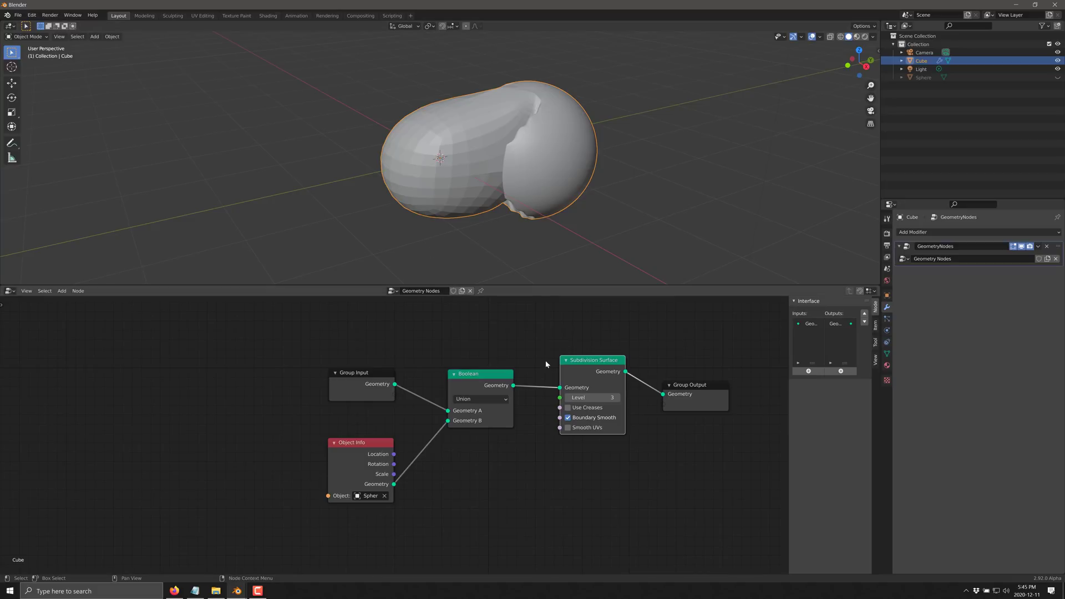
- Add a group input named Input to the node tree and browse the Point node menu
{"action": "middle_click_drag", "start_coordinate": [583, 493], "coordinate": [467, 480]}
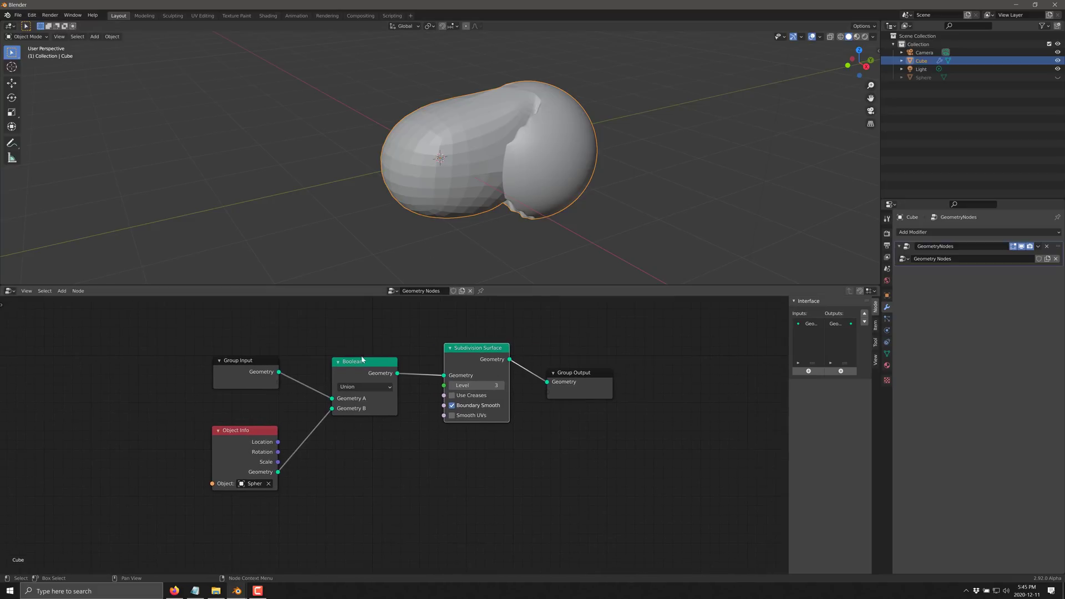
{"action": "left_click", "coordinate": [808, 370]}
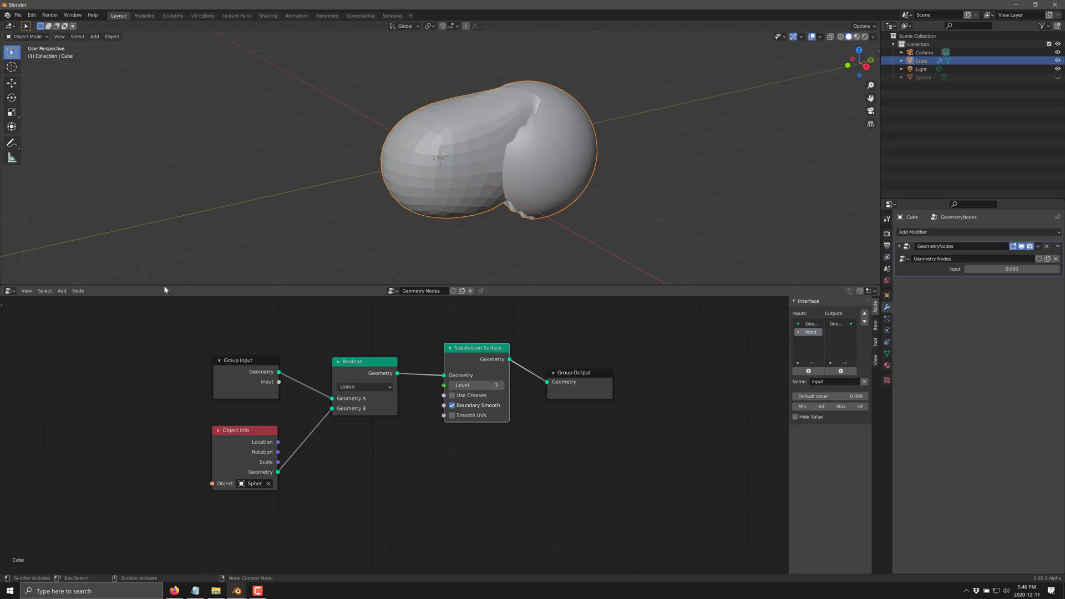
{"action": "left_click", "coordinate": [61, 290]}
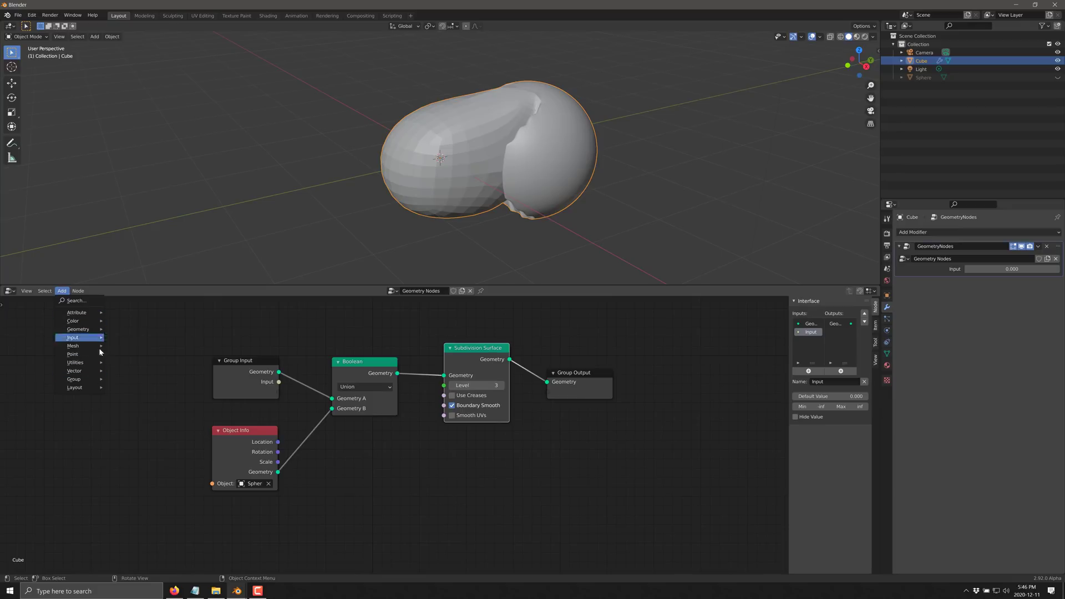
{"action": "mouse_move", "coordinate": [96, 356]}
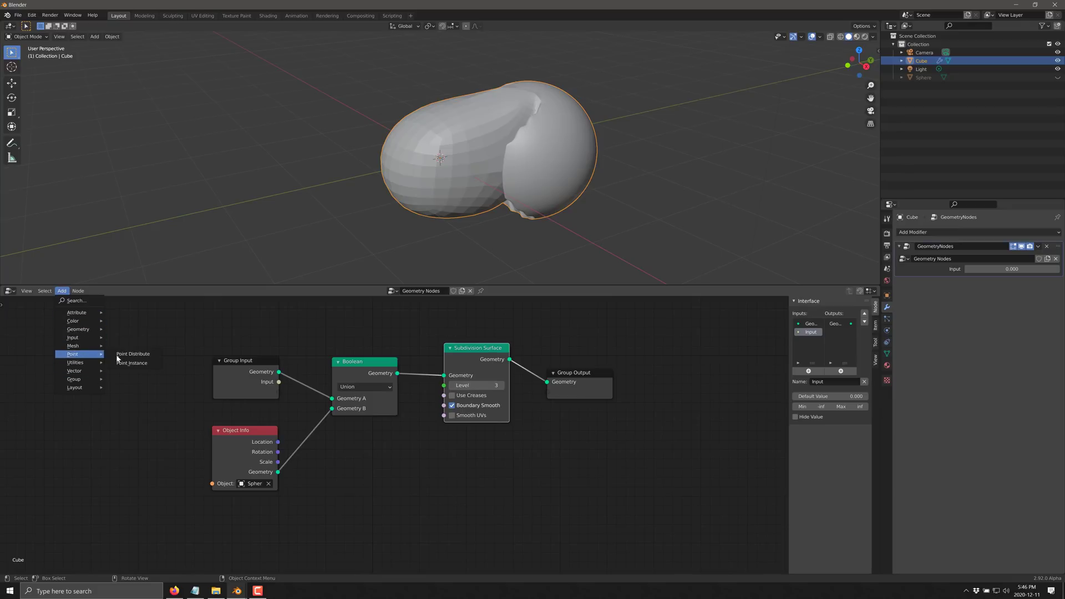
{"action": "left_click", "coordinate": [368, 473]}
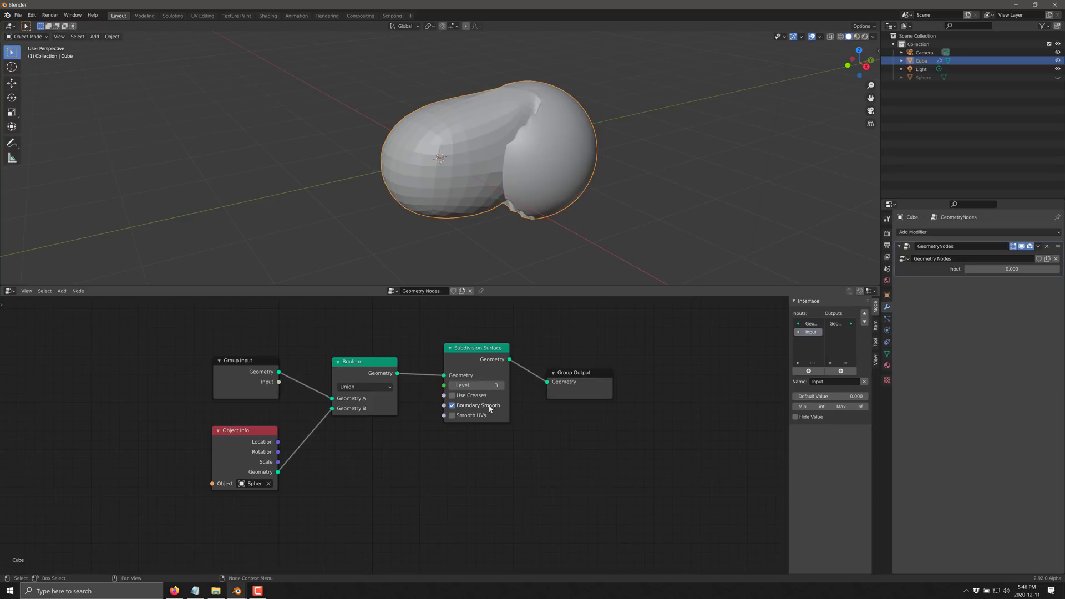
{"action": "middle_click_drag", "start_coordinate": [612, 268], "coordinate": [549, 273]}
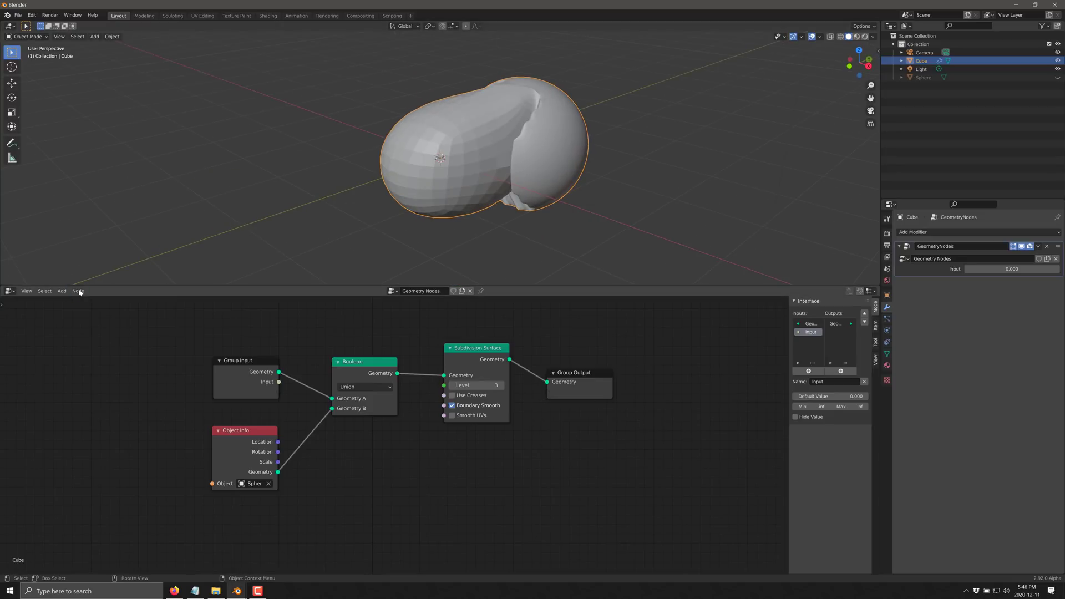
- Insert a Triangulate node fed by Subdivision Surface geometry and feeding Group Output
{"action": "left_click", "coordinate": [61, 290]}
{"action": "mouse_move", "coordinate": [81, 347]}
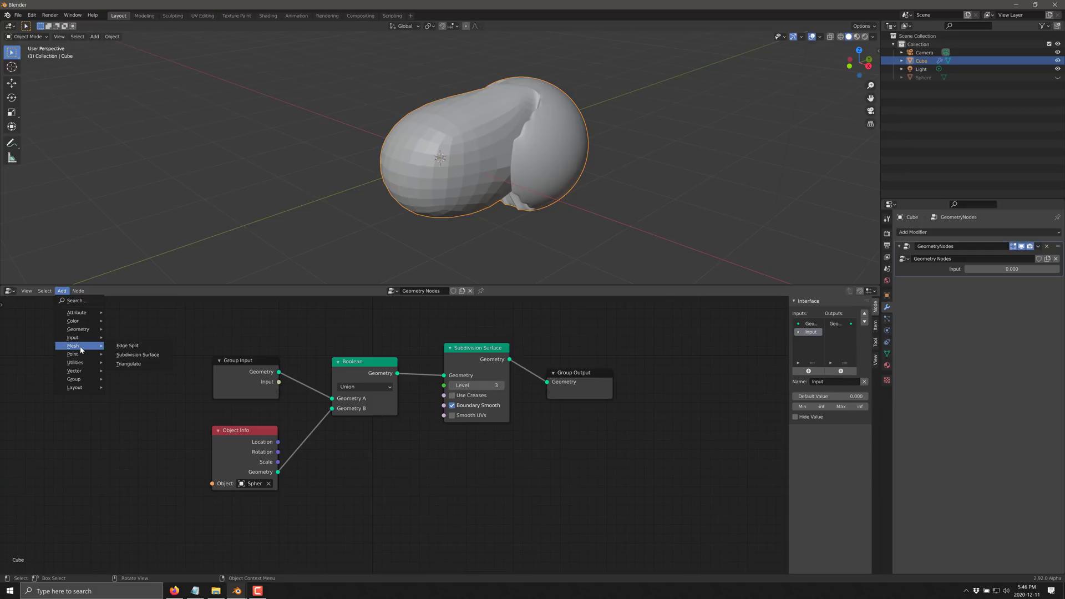
{"action": "left_click", "coordinate": [128, 364]}
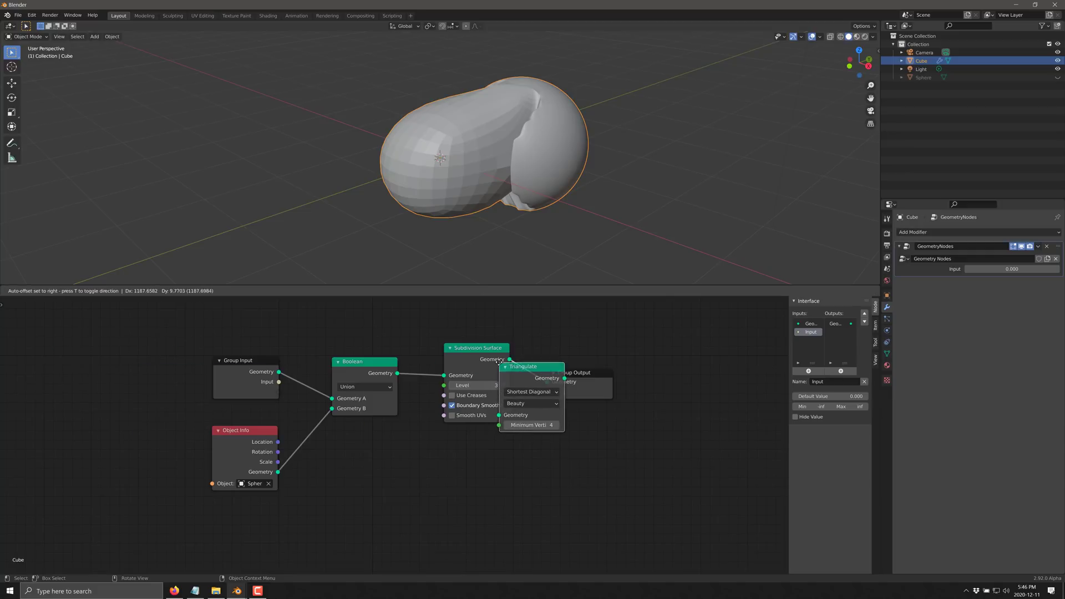
{"action": "left_click", "coordinate": [551, 438]}
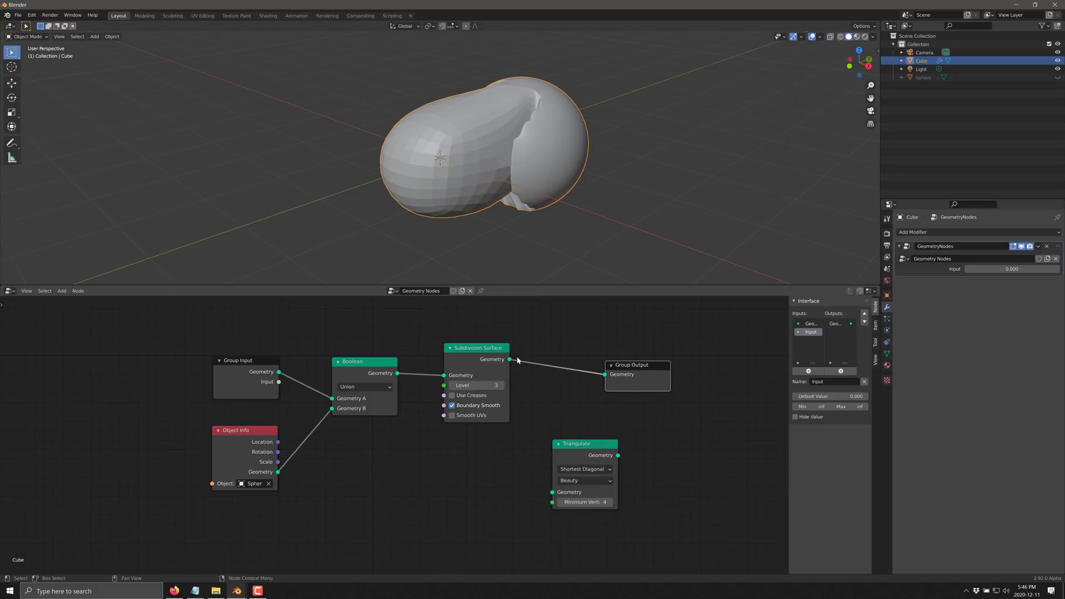
{"action": "left_click_drag", "start_coordinate": [509, 360], "coordinate": [552, 491]}
{"action": "left_click", "coordinate": [619, 456]}
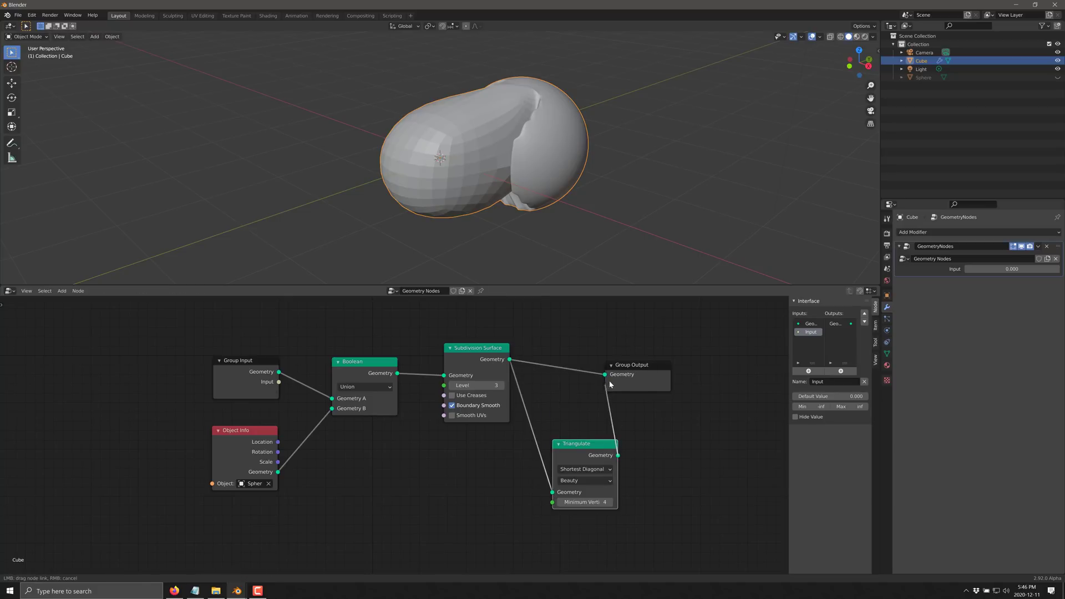
{"action": "left_click_drag", "start_coordinate": [610, 384], "coordinate": [607, 379]}
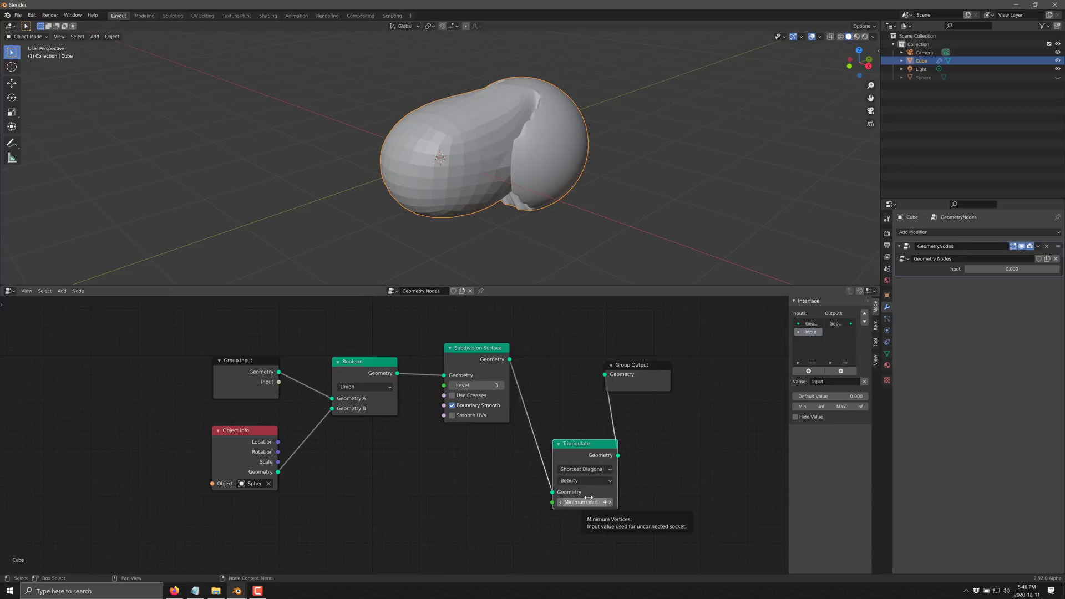
{"action": "middle_click_drag", "start_coordinate": [473, 499], "coordinate": [480, 464]}
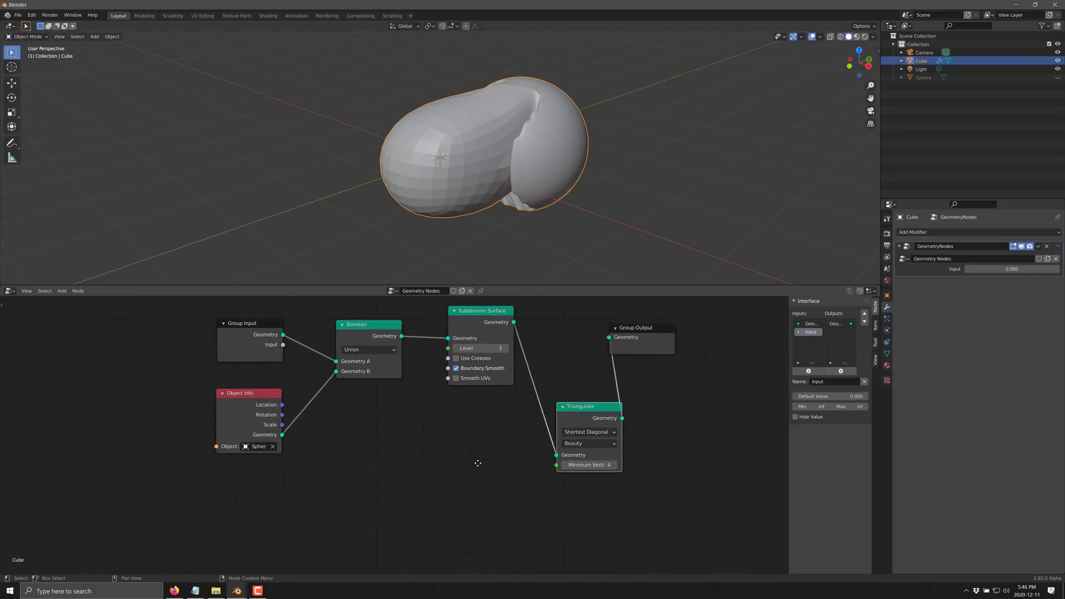
{"action": "scroll", "coordinate": [480, 464], "scroll_direction": "down", "scroll_amount": 1}
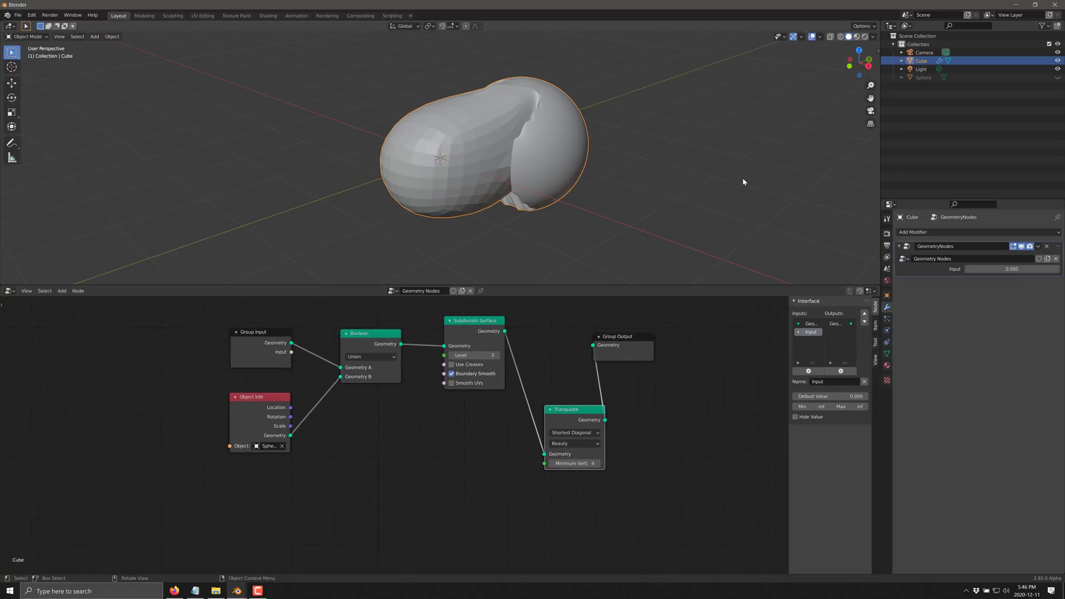
- Add a second cube left of the shape, then reselect the original Cube
{"action": "left_click", "coordinate": [95, 37]}
{"action": "mouse_move", "coordinate": [150, 47]}
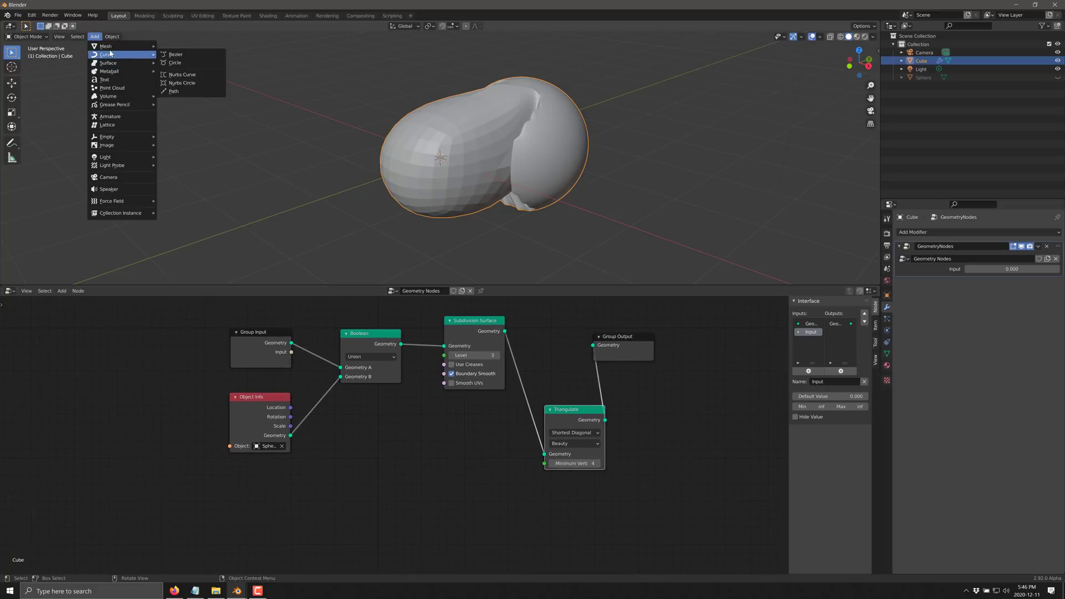
{"action": "left_click", "coordinate": [181, 54]}
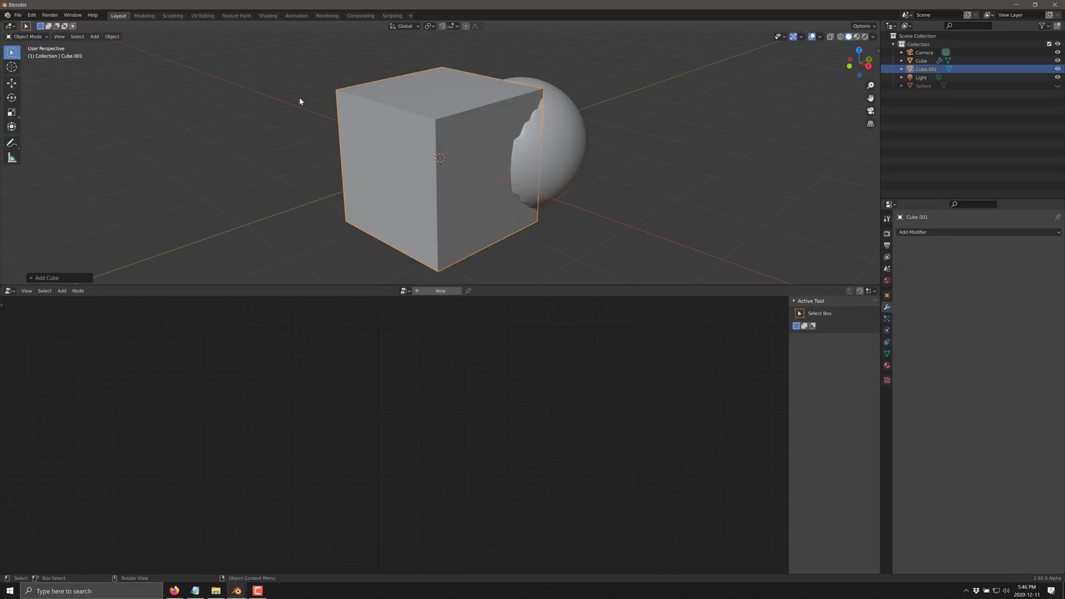
{"action": "left_click_drag", "start_coordinate": [419, 216], "coordinate": [316, 201]}
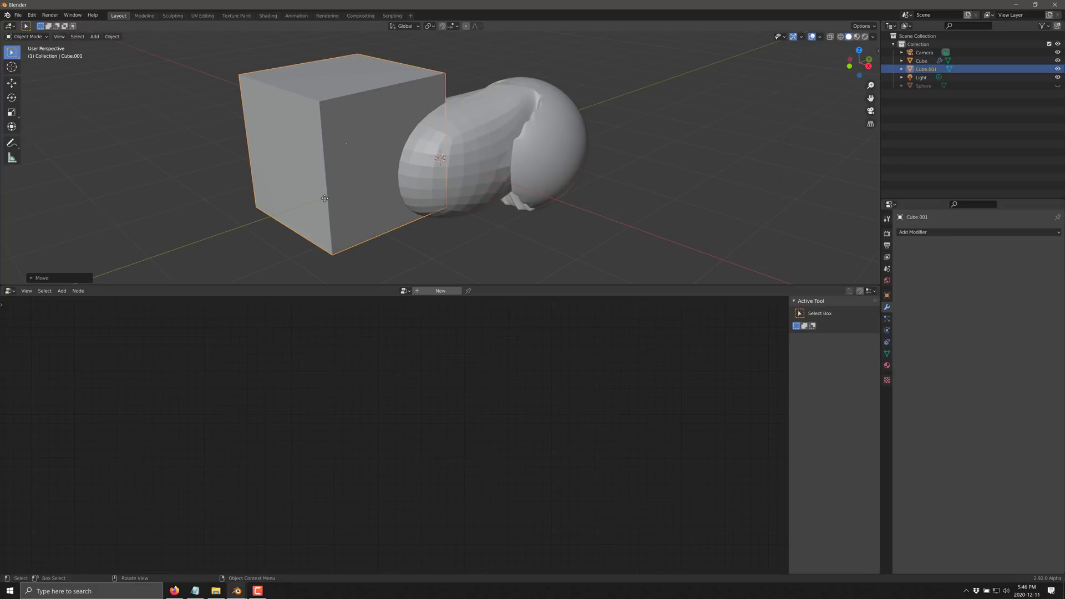
{"action": "left_click", "coordinate": [490, 167]}
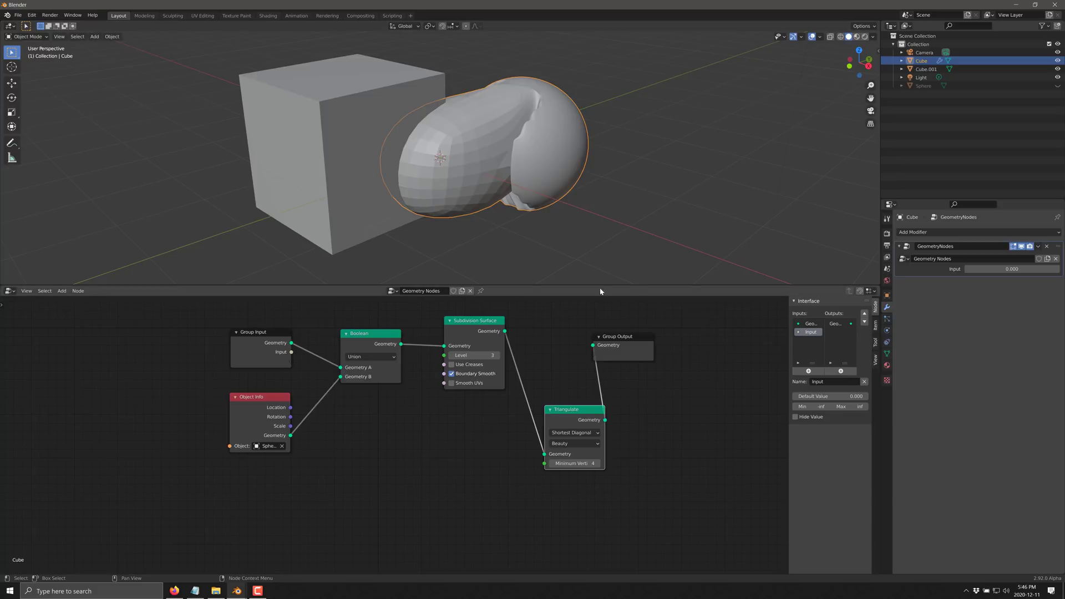
- Add a second Object Info node and eyedrop the new cube as its object
{"action": "key", "text": "shift+a"}
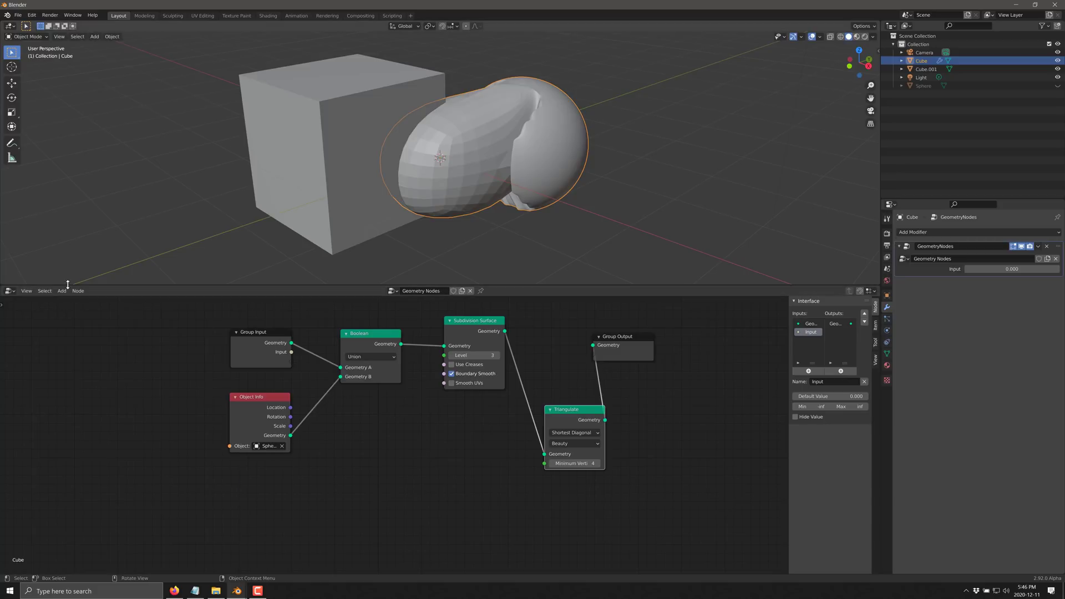
{"action": "left_click", "coordinate": [61, 291]}
{"action": "mouse_move", "coordinate": [92, 343]}
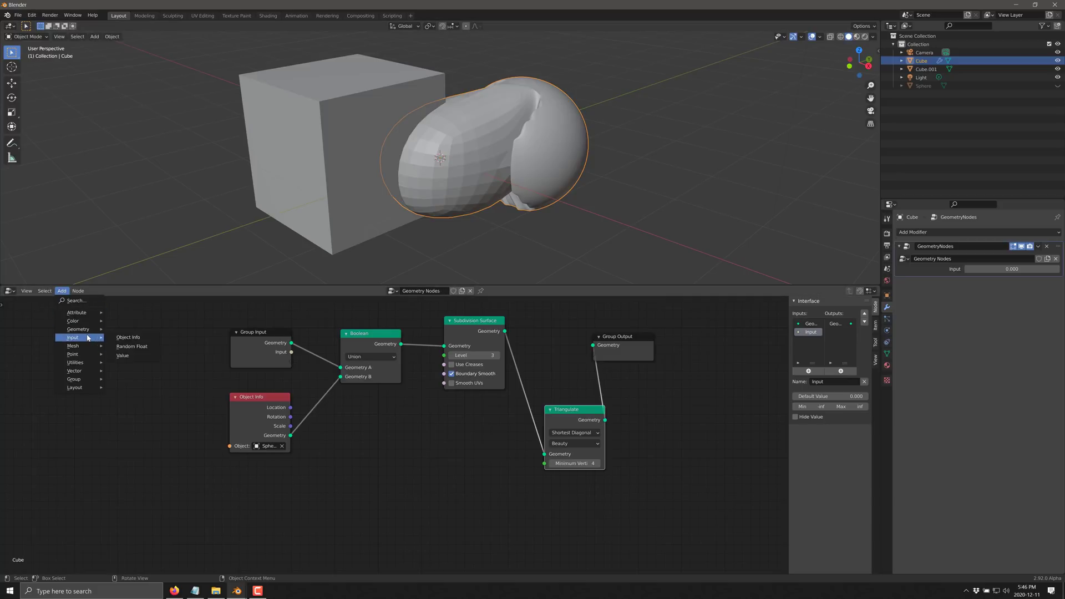
{"action": "left_click", "coordinate": [137, 340]}
{"action": "left_click", "coordinate": [319, 476]}
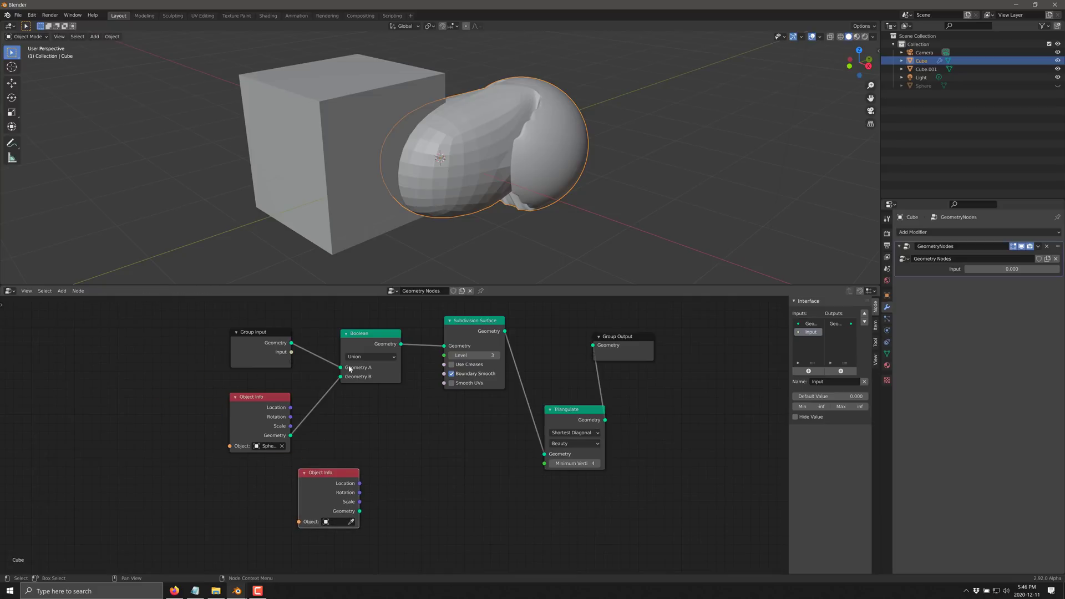
{"action": "left_click", "coordinate": [351, 522]}
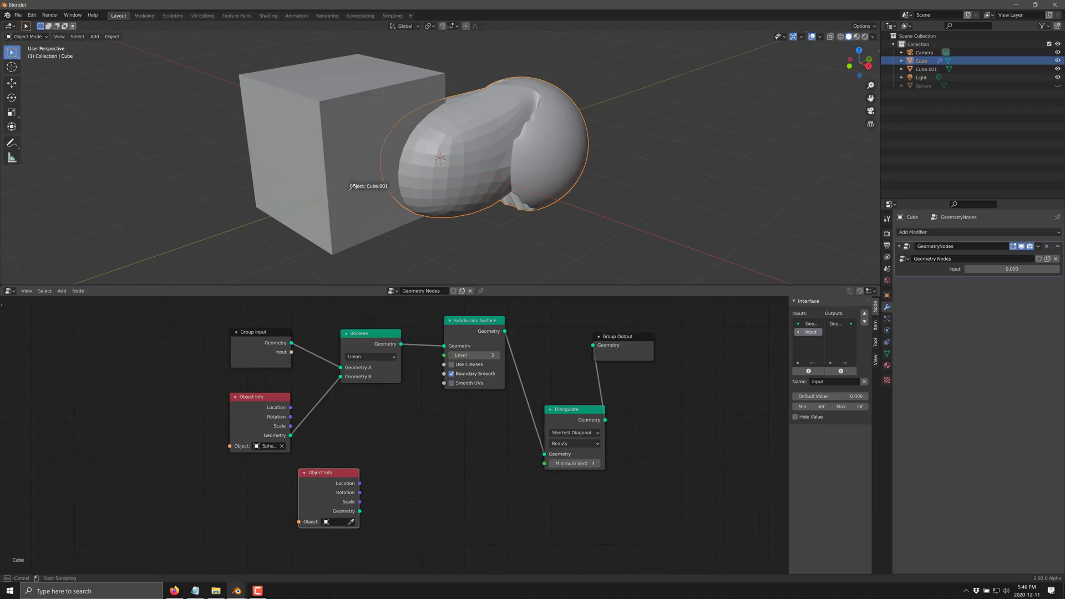
{"action": "left_click", "coordinate": [340, 178]}
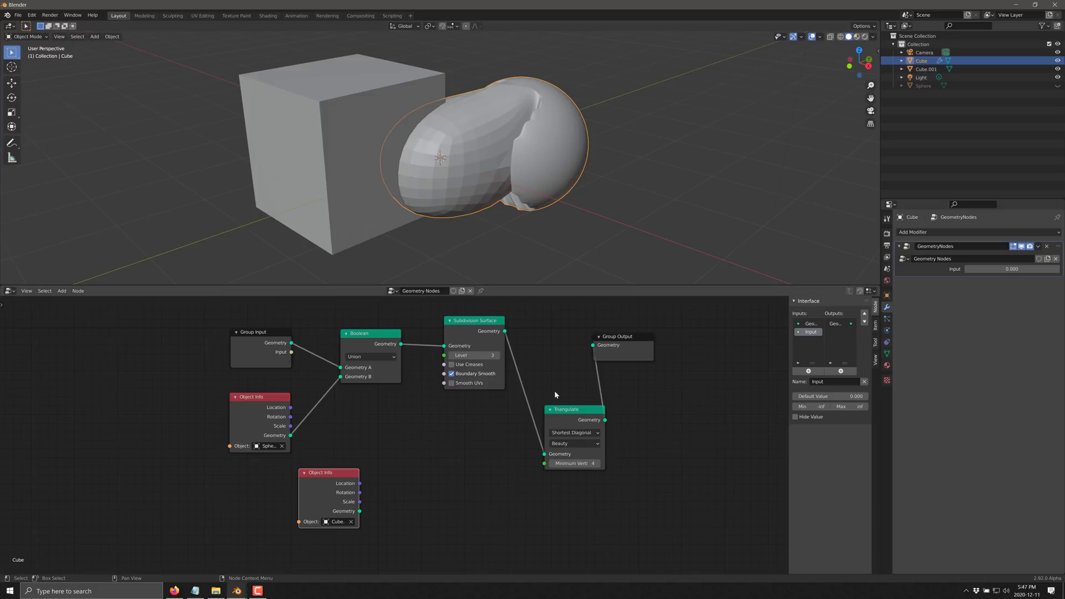
- Shift Group Output and Triangulate aside and add a new Boolean node set to Intersect
{"action": "left_click_drag", "start_coordinate": [633, 344], "coordinate": [736, 380]}
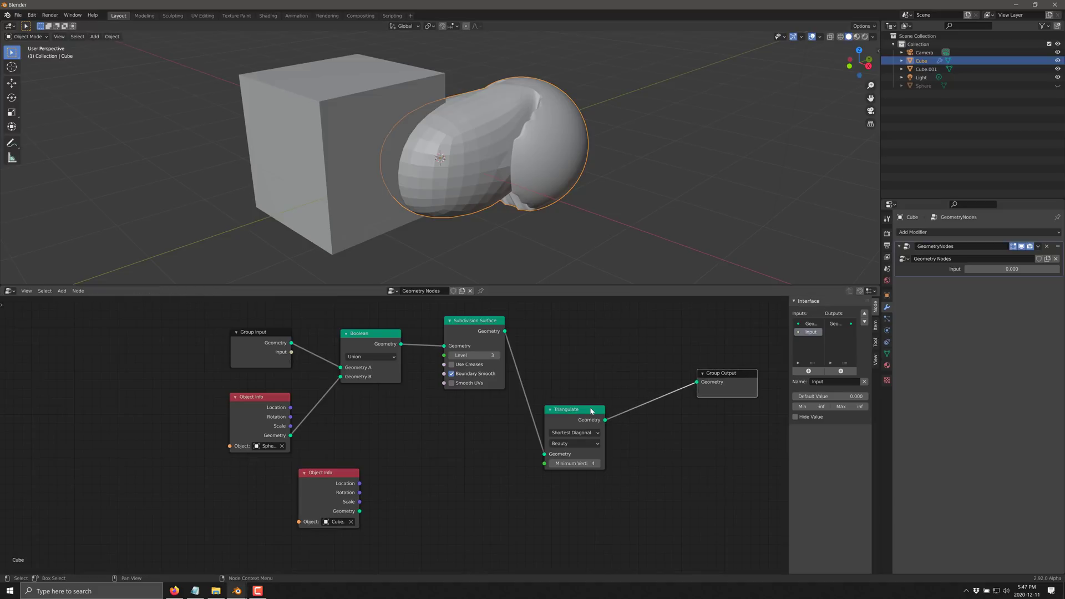
{"action": "left_click_drag", "start_coordinate": [590, 405], "coordinate": [576, 354]}
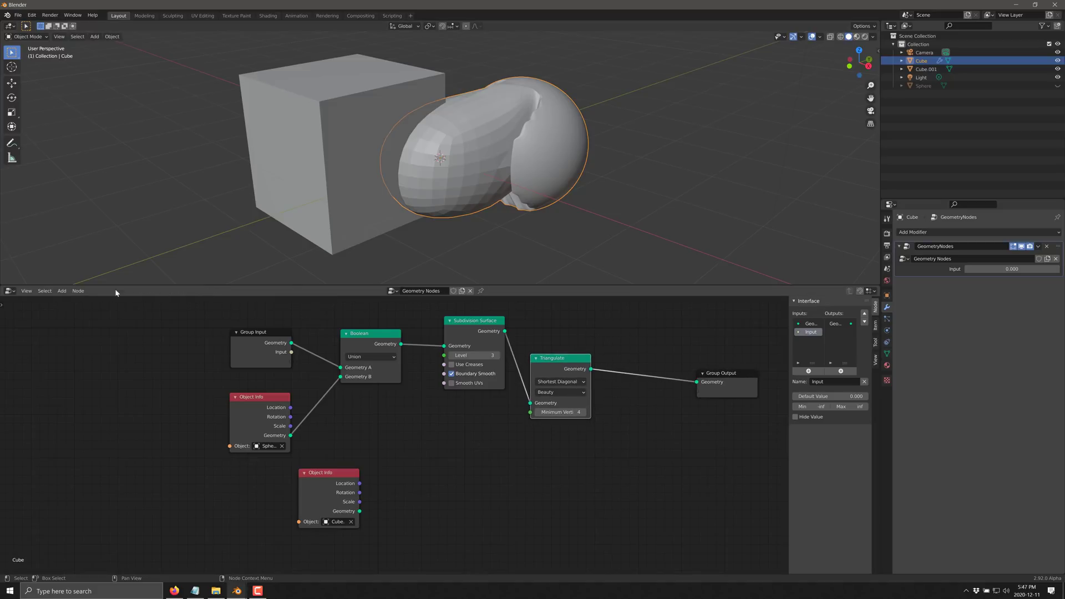
{"action": "left_click", "coordinate": [62, 290]}
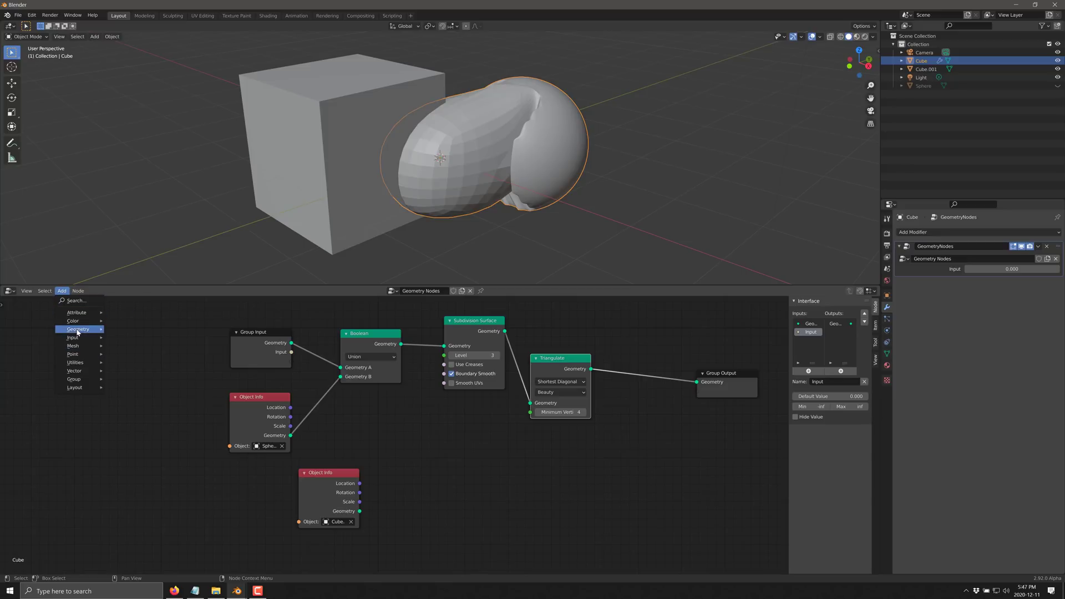
{"action": "mouse_move", "coordinate": [78, 329]}
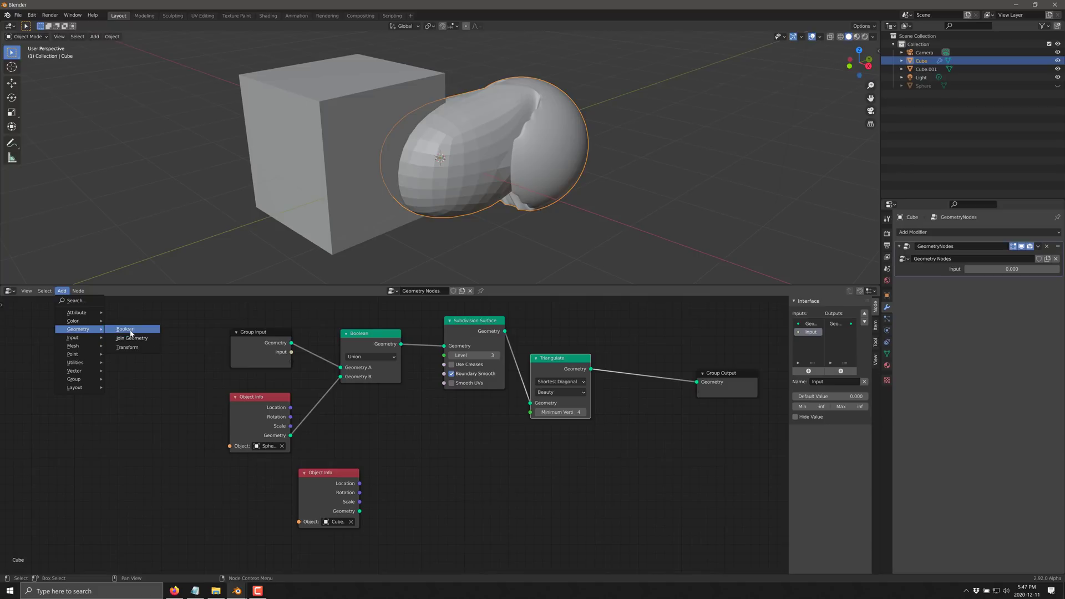
{"action": "left_click", "coordinate": [125, 328]}
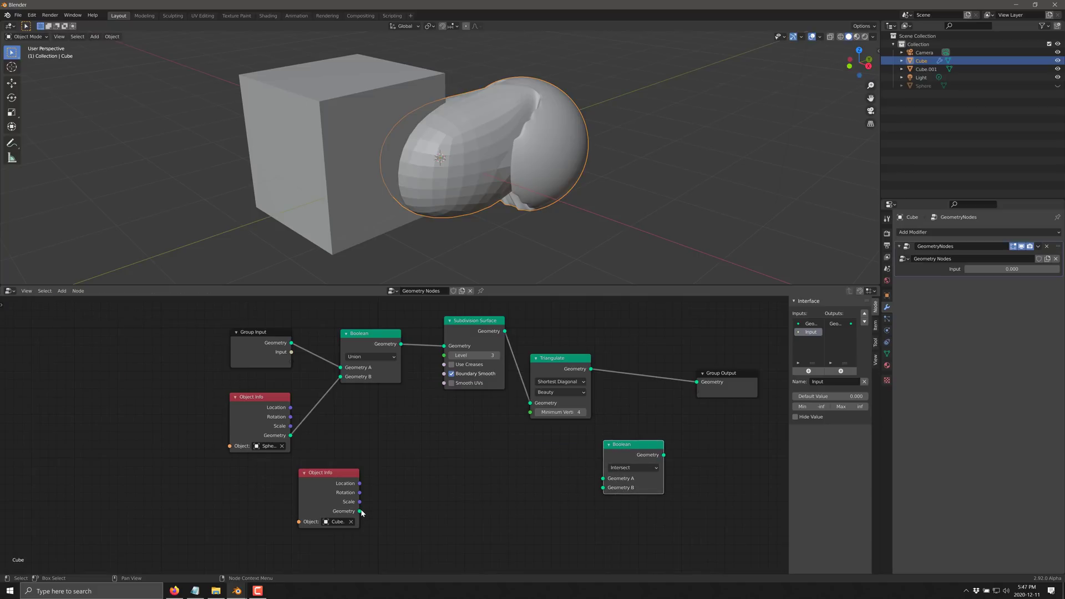
- Union Triangulate with the second cube's geometry into Group Output, then move the object right
{"action": "left_click_drag", "start_coordinate": [360, 511], "coordinate": [604, 479]}
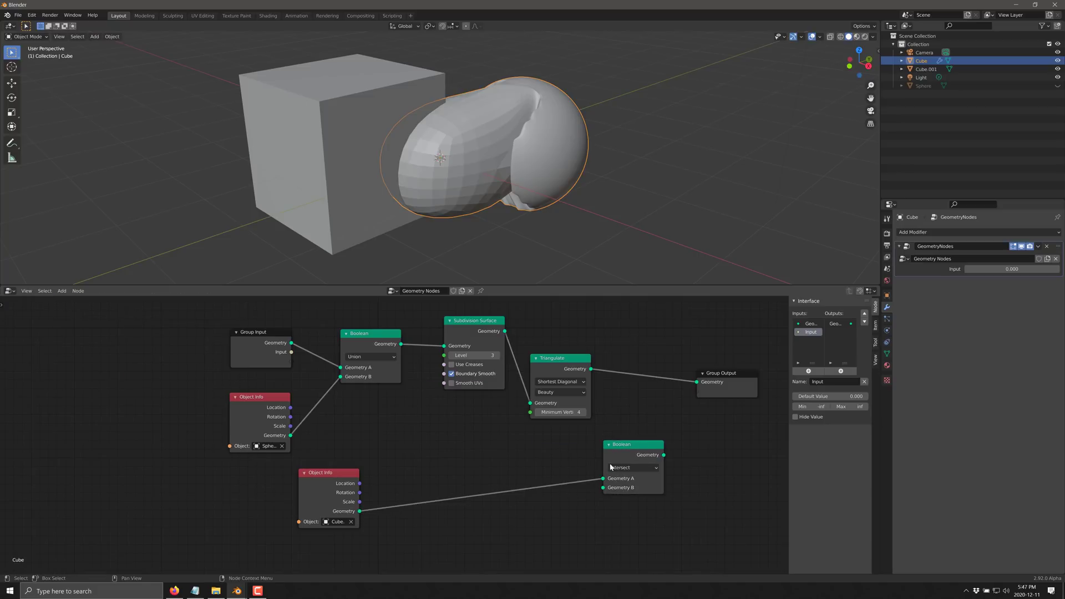
{"action": "left_click_drag", "start_coordinate": [591, 369], "coordinate": [614, 482]}
{"action": "left_click_drag", "start_coordinate": [664, 454], "coordinate": [702, 382]}
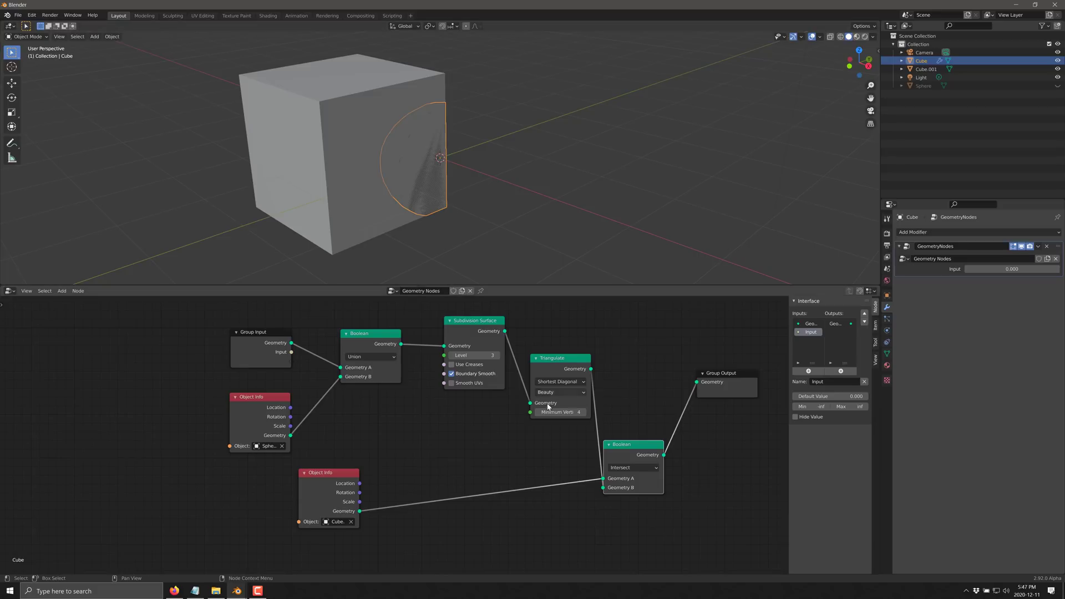
{"action": "left_click", "coordinate": [632, 467]}
{"action": "left_click", "coordinate": [630, 486]}
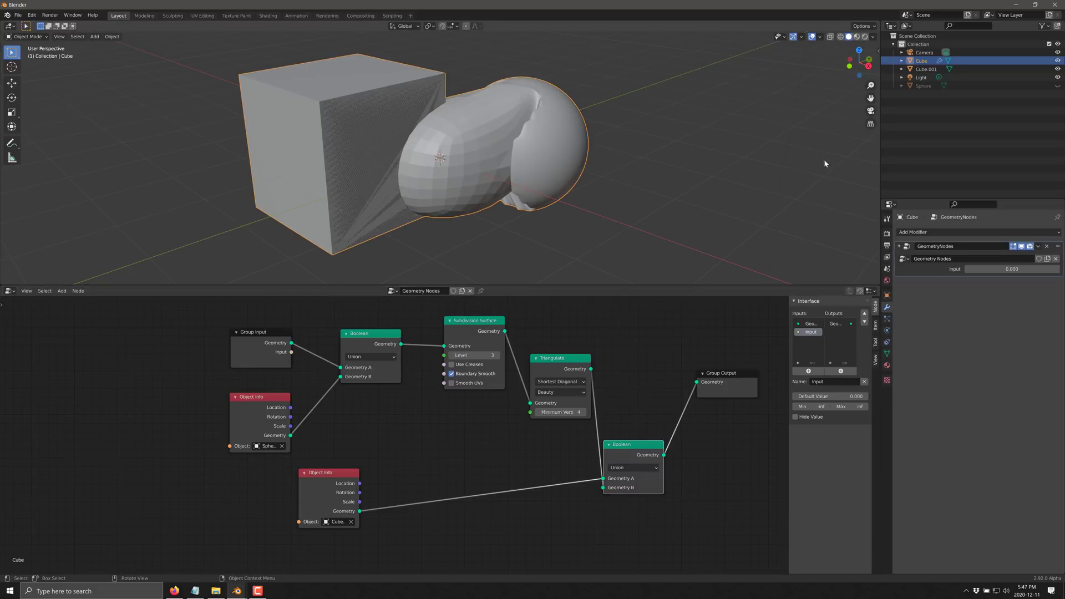
{"action": "key", "text": "g"}
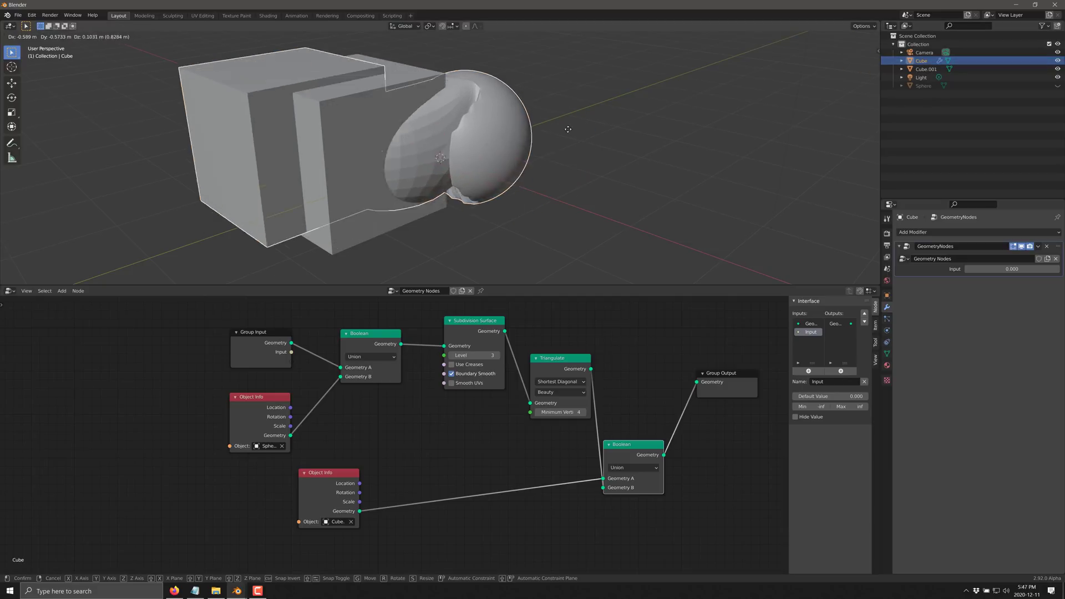
{"action": "left_click", "coordinate": [581, 190]}
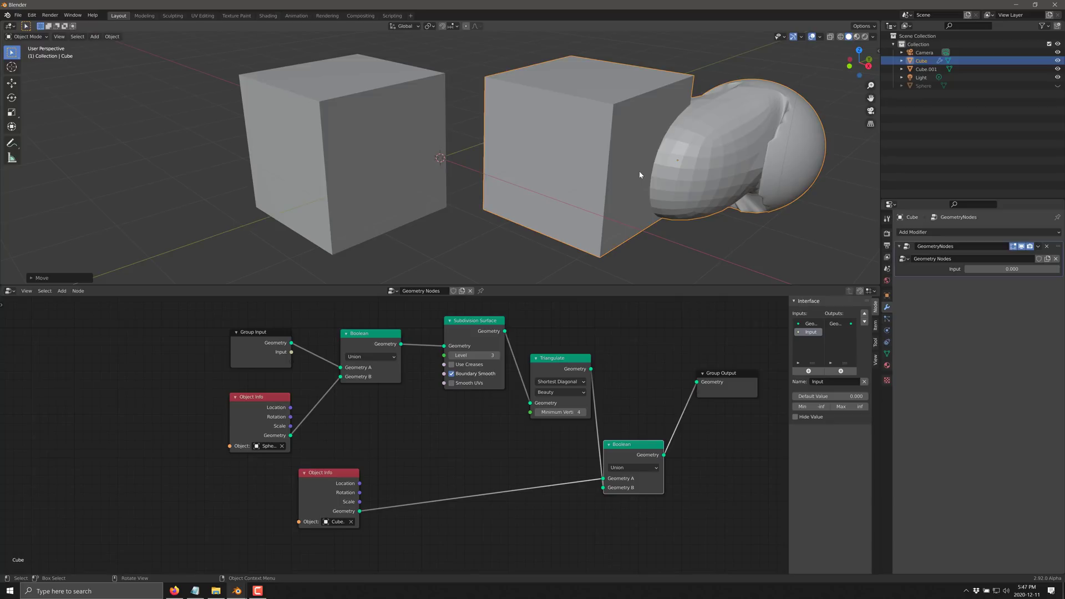
{"action": "key", "text": "alt+Tab"}
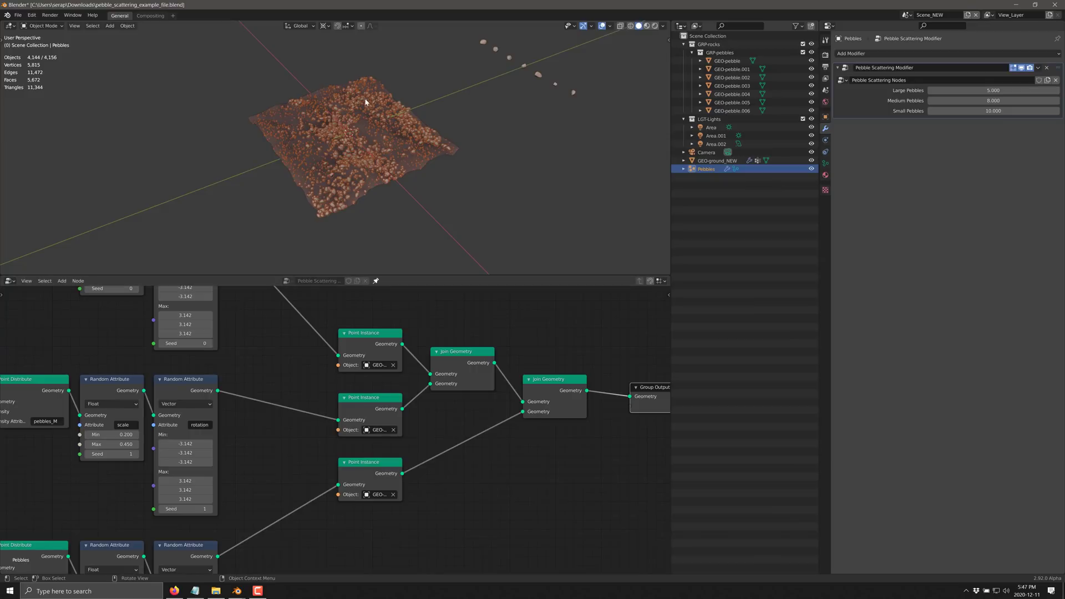
{"action": "scroll", "coordinate": [423, 184], "scroll_direction": "up", "scroll_amount": 5}
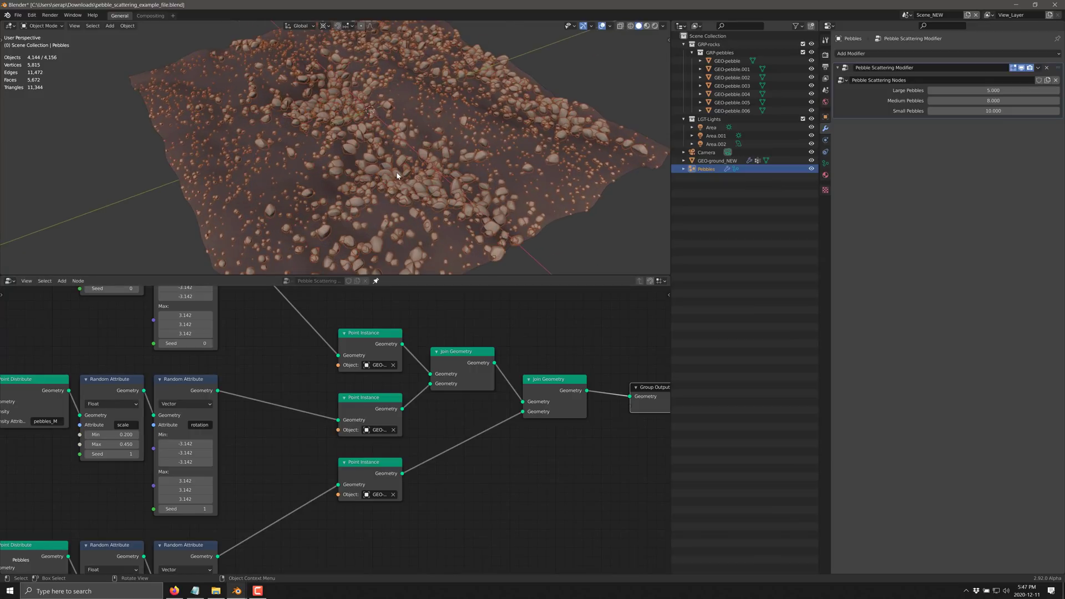
{"action": "middle_click_drag", "start_coordinate": [396, 176], "coordinate": [412, 97]}
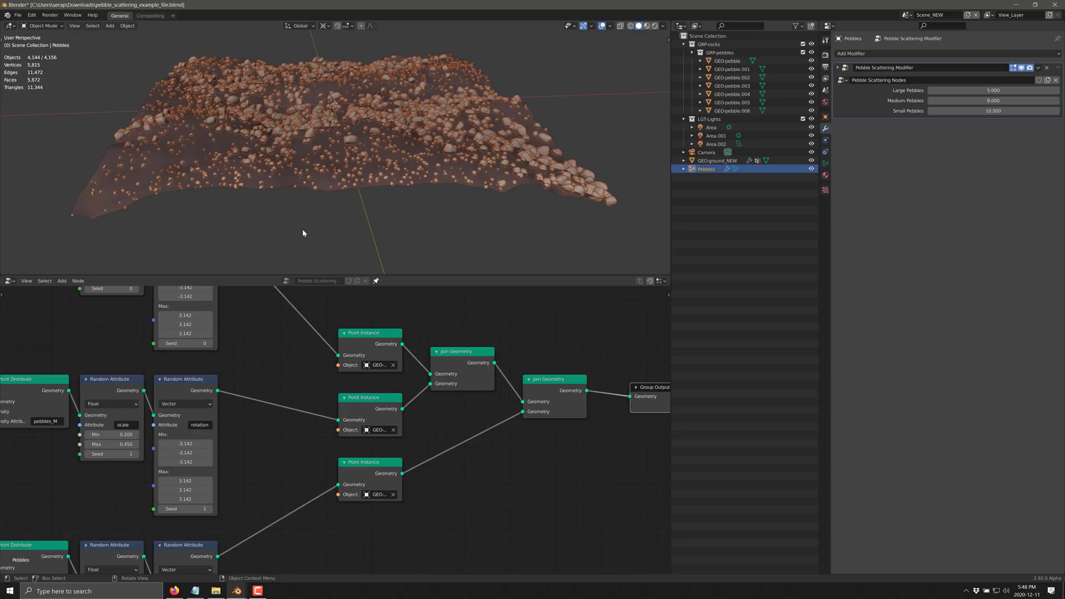
{"action": "scroll", "coordinate": [305, 411], "scroll_direction": "down", "scroll_amount": 2}
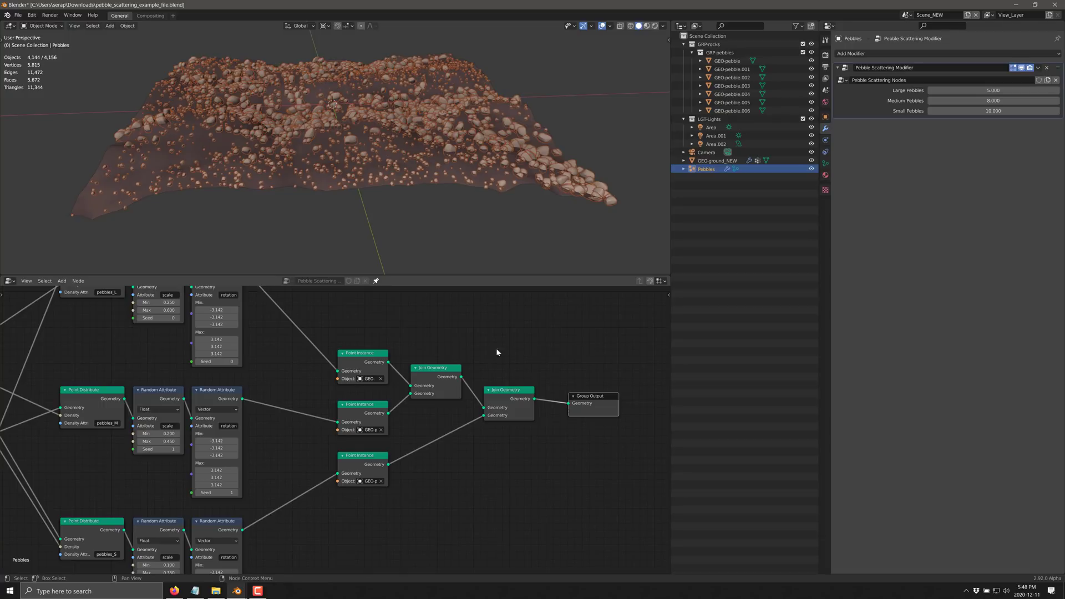
{"action": "key", "text": "alt+Tab"}
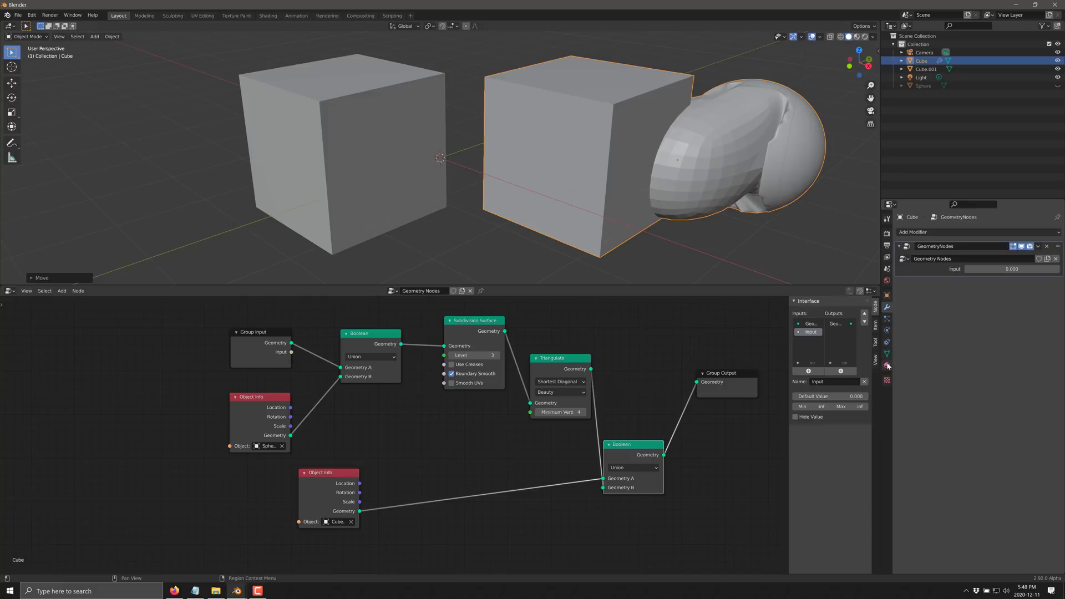
- Enable Use Nodes on the cube's material for a Principled BSDF surface
{"action": "left_click", "coordinate": [887, 365]}
{"action": "left_click", "coordinate": [1003, 304]}
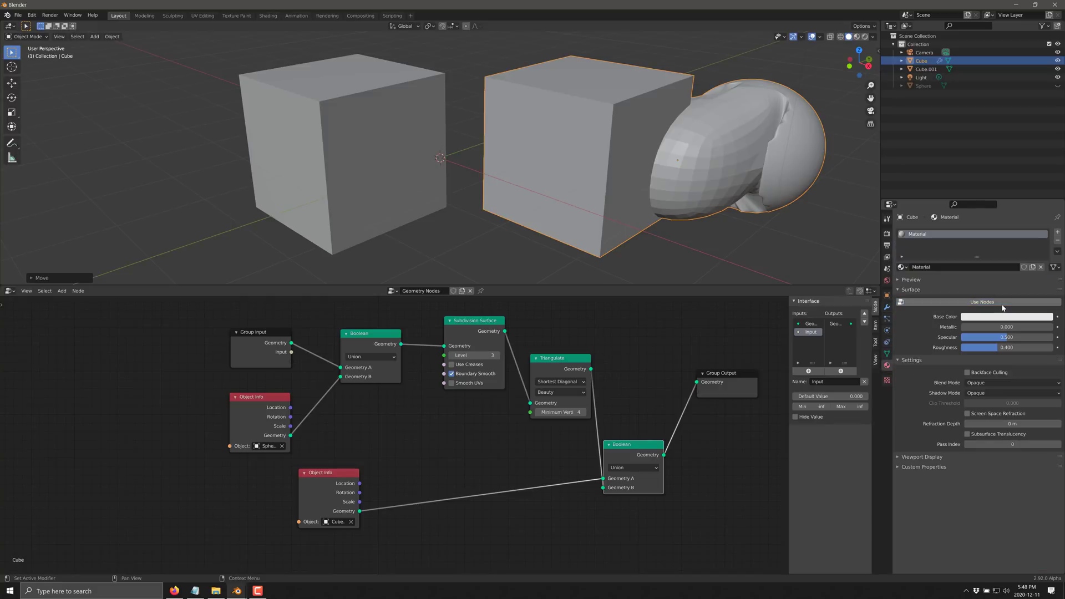
{"action": "left_click", "coordinate": [983, 303]}
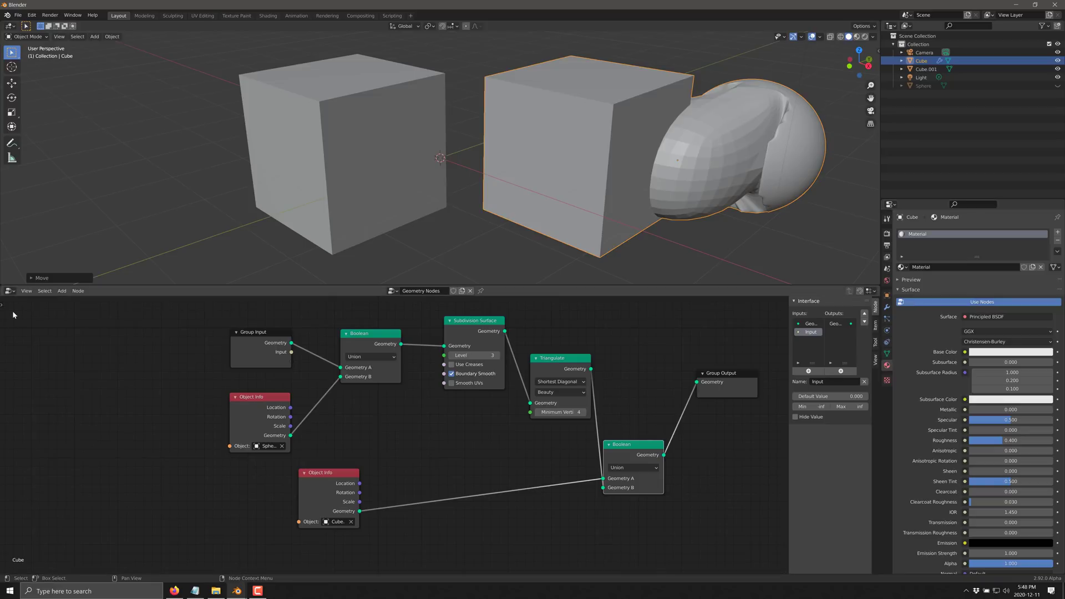
- Switch the lower editor to Shader Editor, then back to the geometry node tree
{"action": "left_click", "coordinate": [9, 291]}
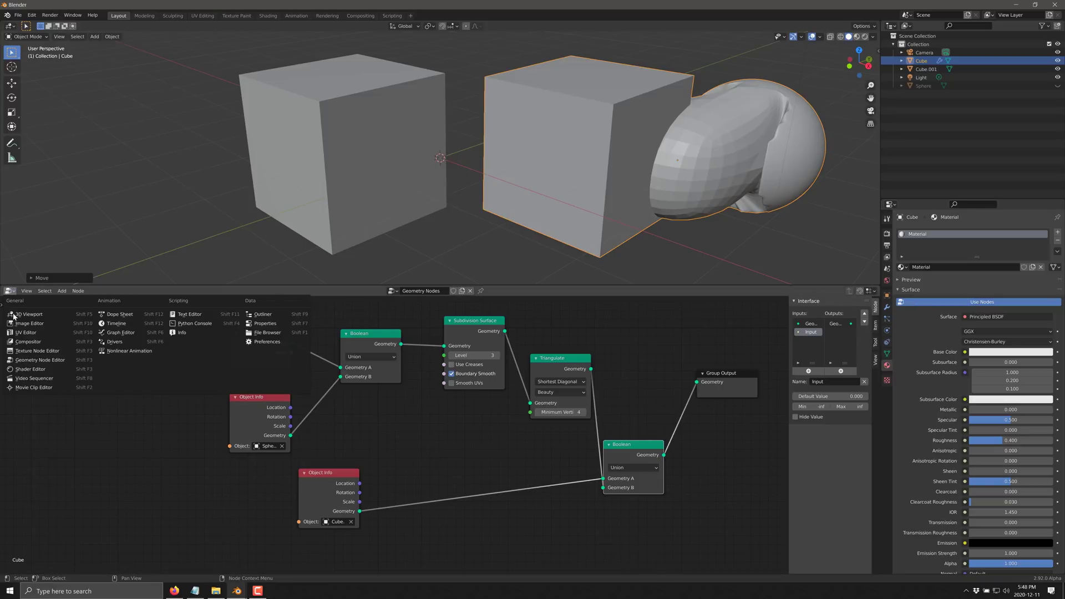
{"action": "left_click", "coordinate": [31, 369]}
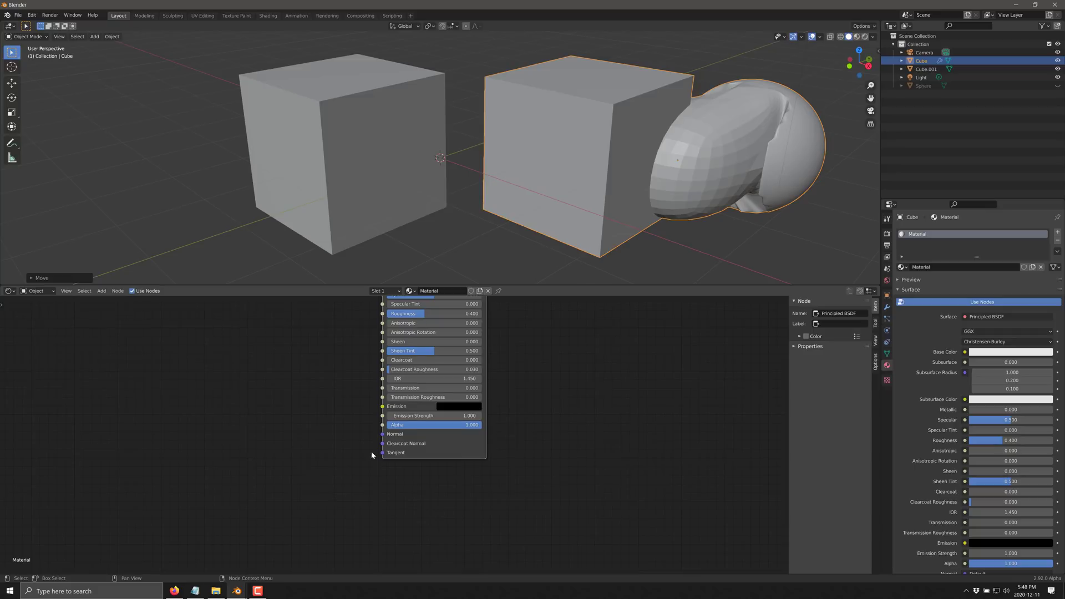
{"action": "scroll", "coordinate": [320, 409], "scroll_direction": "down", "scroll_amount": 4}
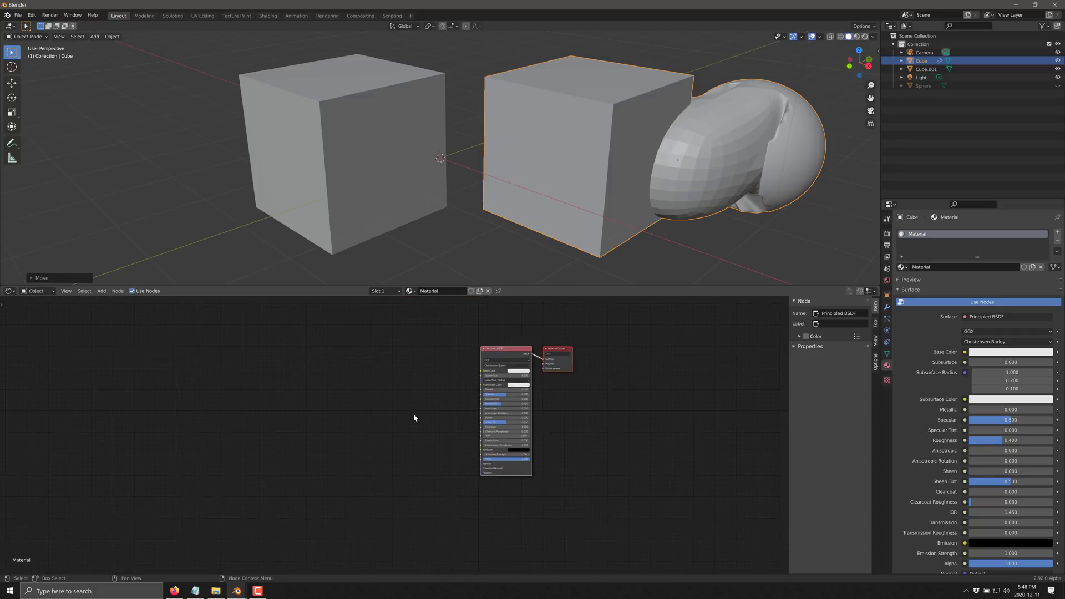
{"action": "scroll", "coordinate": [464, 370], "scroll_direction": "up", "scroll_amount": 3}
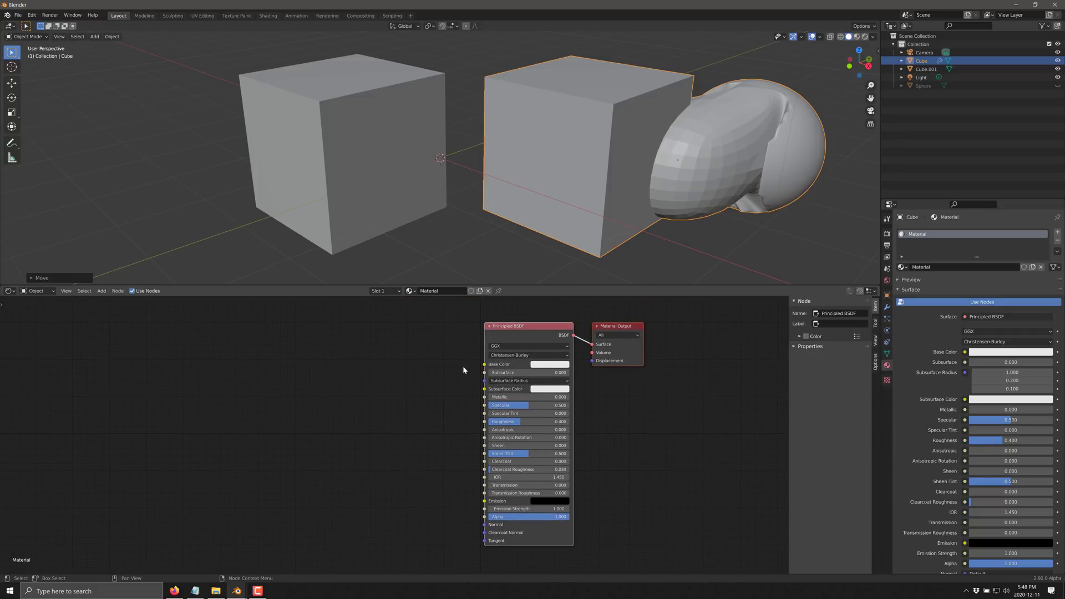
{"action": "left_click", "coordinate": [10, 291]}
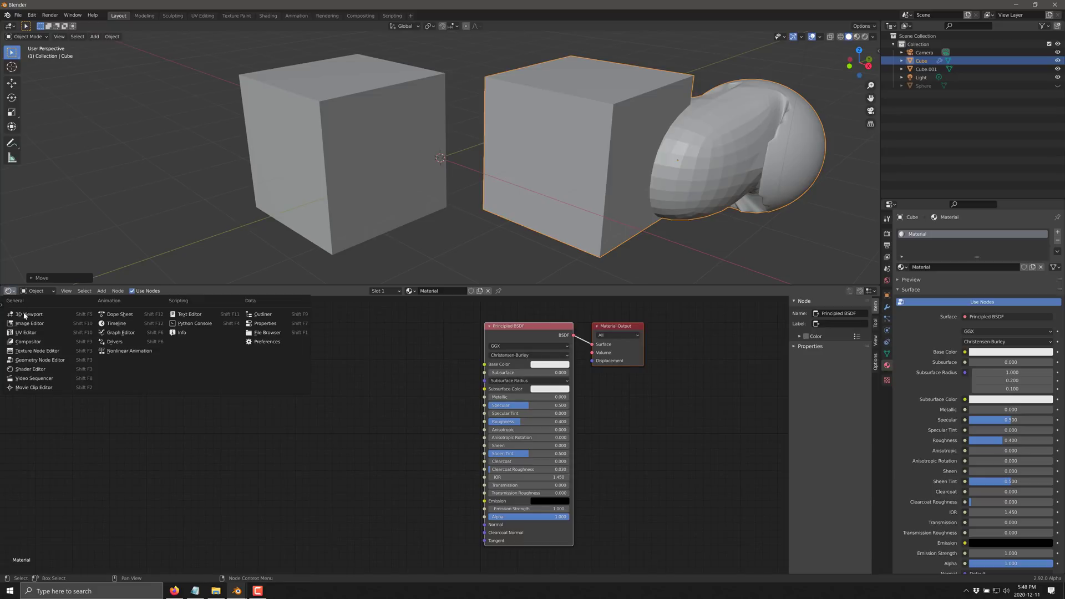
{"action": "left_click", "coordinate": [40, 360]}
{"action": "middle_click_drag", "start_coordinate": [597, 425], "coordinate": [566, 352]}
{"action": "scroll", "coordinate": [568, 350], "scroll_direction": "up", "scroll_amount": 1}
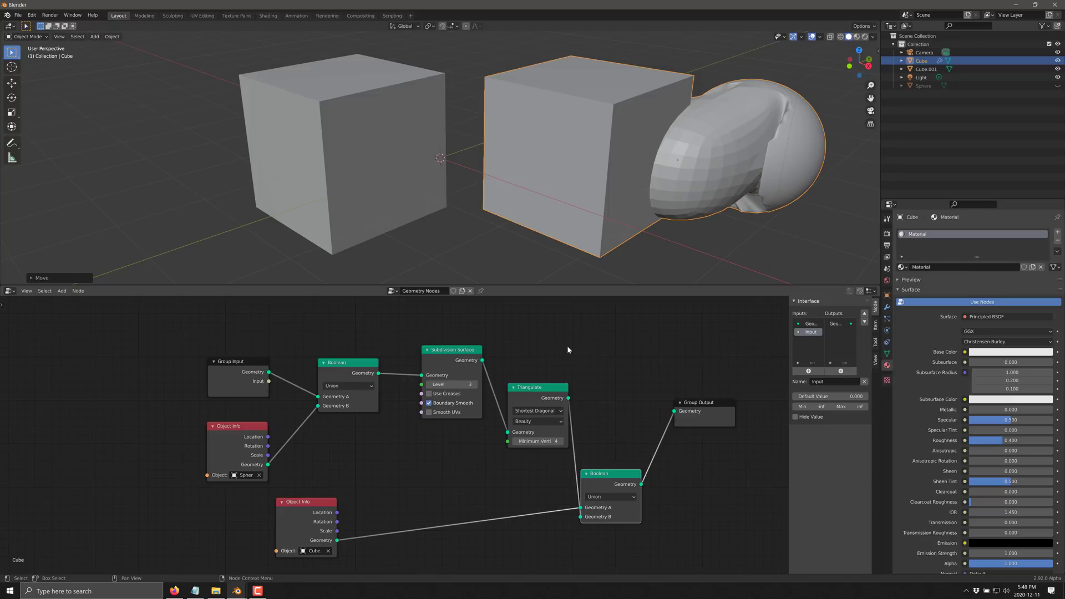
- Skim the Blender Manual's Nodes page and compare it with Blender's Add node menu
{"action": "key", "text": "alt+Tab"}
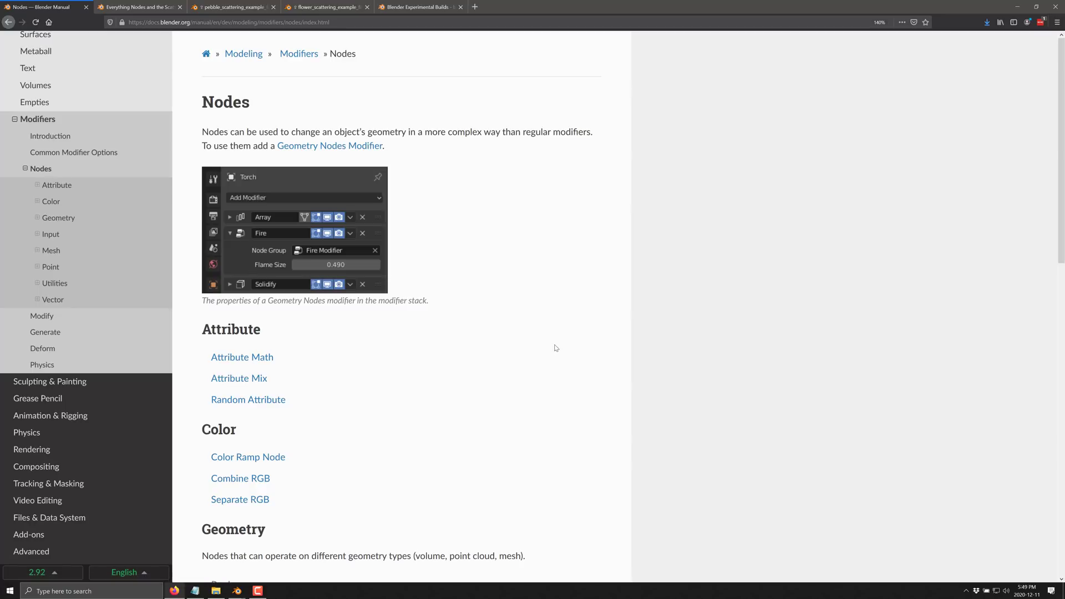
{"action": "scroll", "coordinate": [568, 404], "scroll_direction": "down", "scroll_amount": 2}
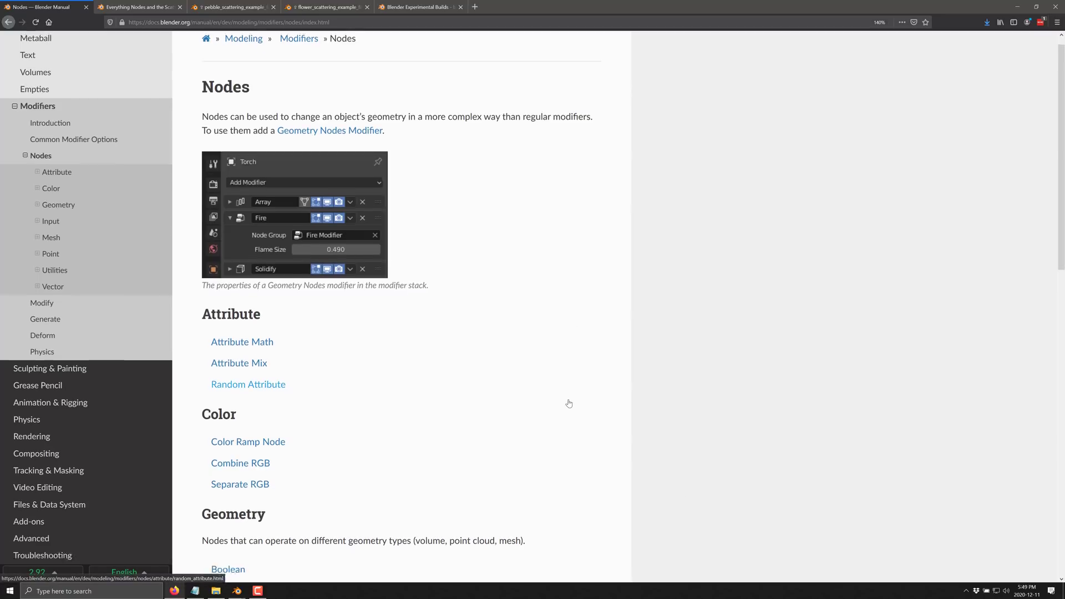
{"action": "scroll", "coordinate": [372, 343], "scroll_direction": "down", "scroll_amount": 7}
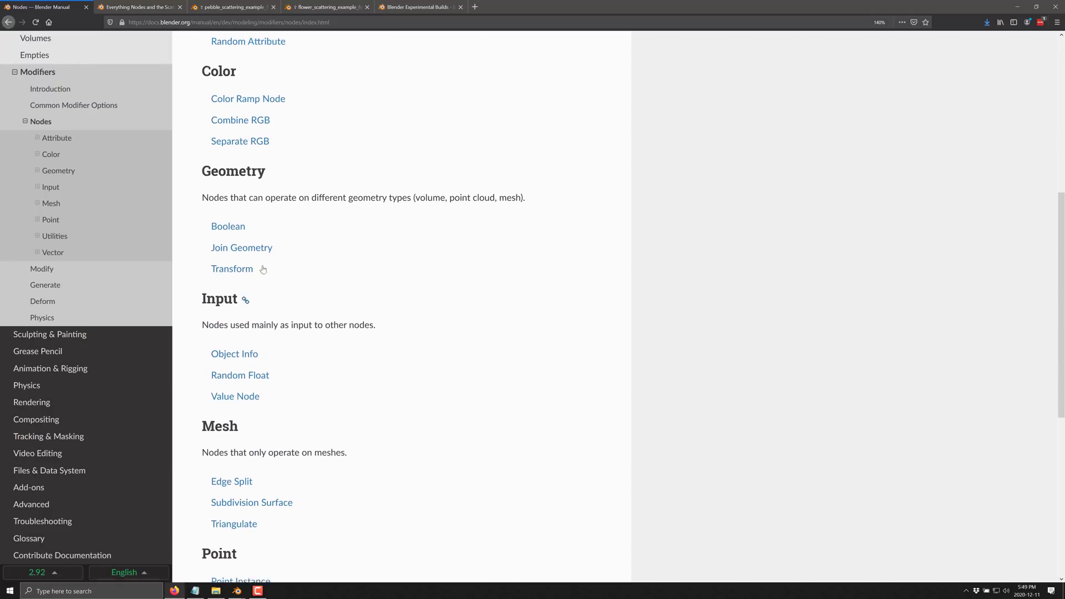
{"action": "scroll", "coordinate": [356, 326], "scroll_direction": "down", "scroll_amount": 4}
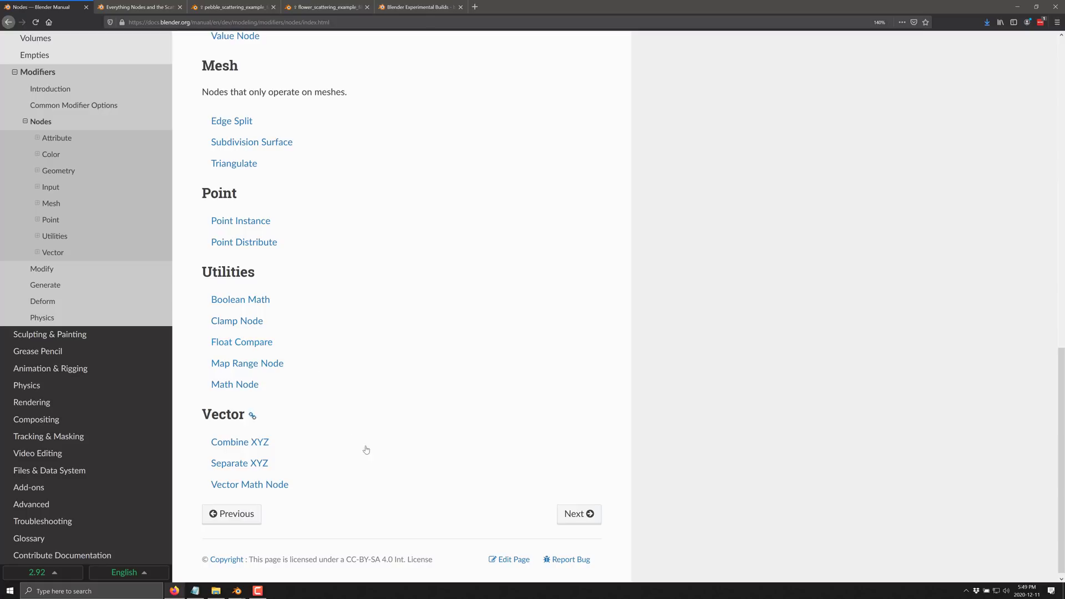
{"action": "key", "text": "Home"}
{"action": "scroll", "coordinate": [382, 444], "scroll_direction": "down", "scroll_amount": 4}
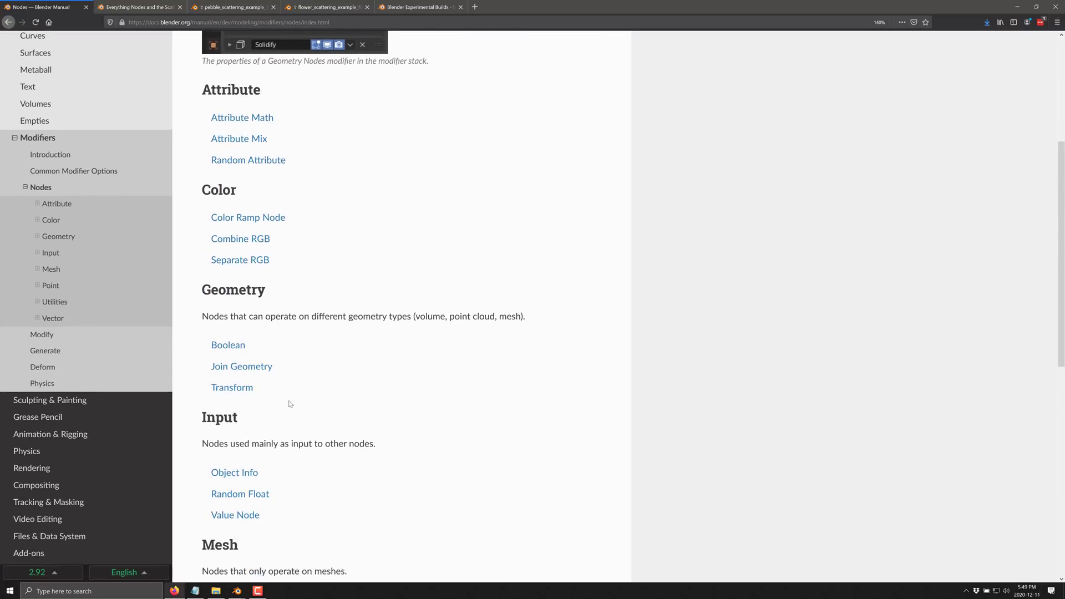
{"action": "key", "text": "alt+Tab"}
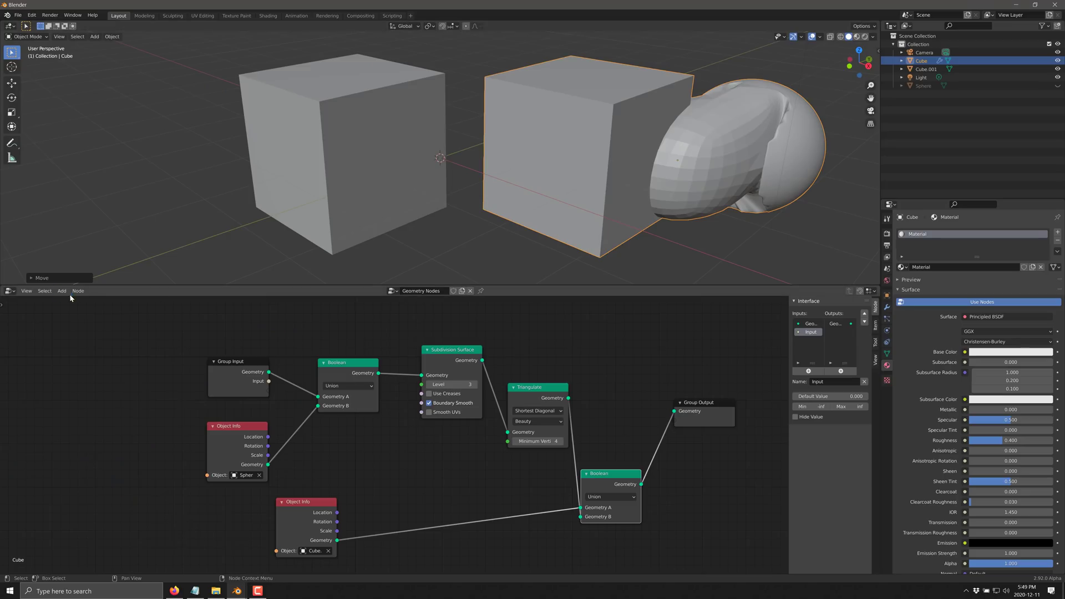
{"action": "left_click", "coordinate": [61, 291]}
{"action": "mouse_move", "coordinate": [76, 372]}
- Open the Combine XYZ manual page and highlight its no-properties note
{"action": "key", "text": "alt+Tab"}
{"action": "scroll", "coordinate": [340, 400], "scroll_direction": "down", "scroll_amount": 4}
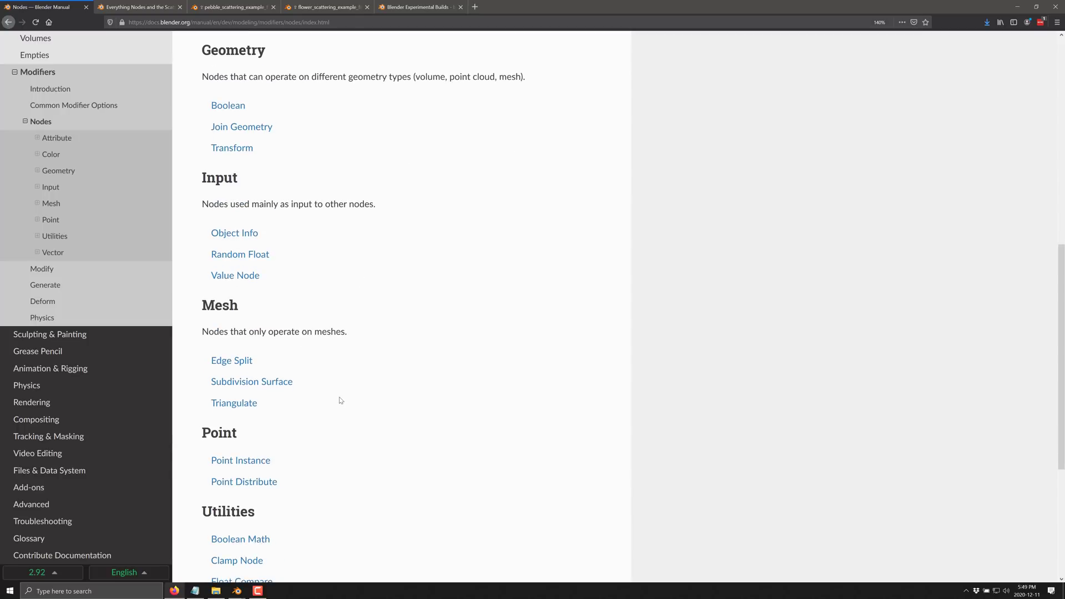
{"action": "scroll", "coordinate": [333, 405], "scroll_direction": "down", "scroll_amount": 3}
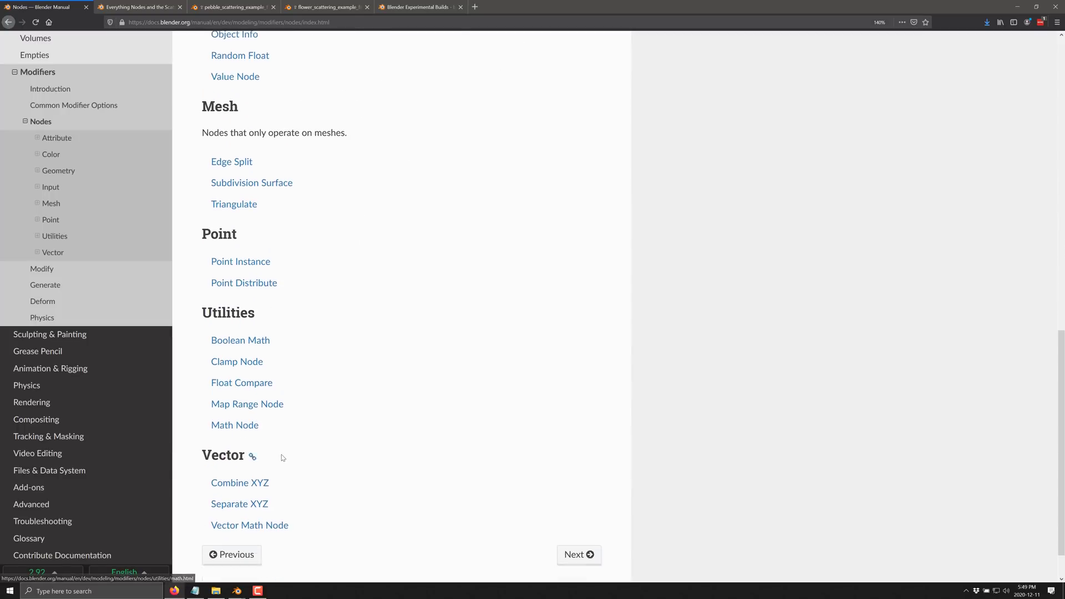
{"action": "left_click", "coordinate": [244, 441]}
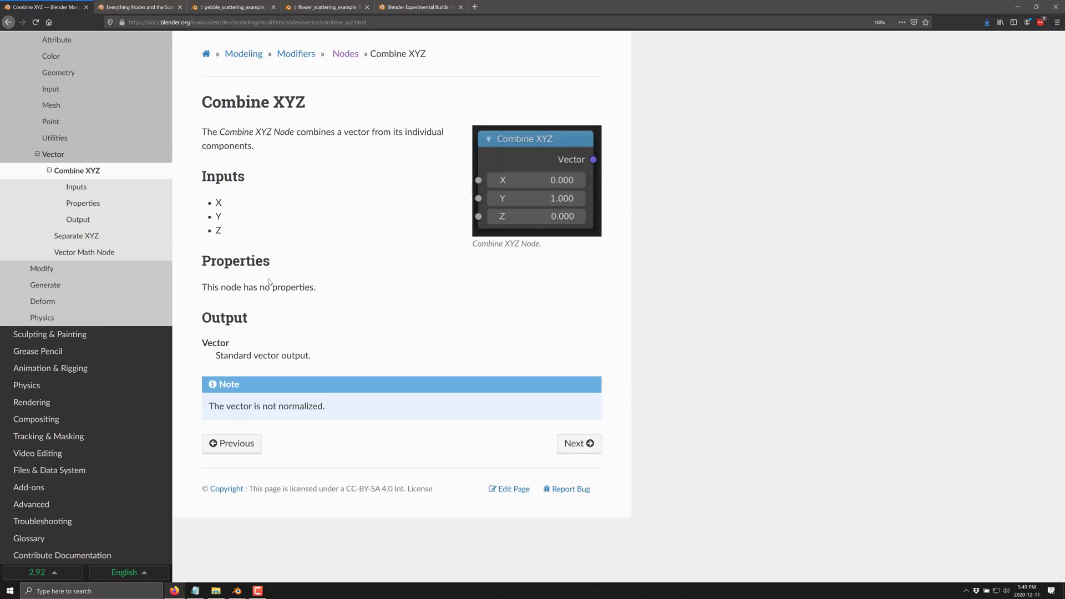
{"action": "triple_click", "coordinate": [303, 288]}
{"action": "left_click", "coordinate": [315, 347]}
- Read the Everything Nodes blog post and comments, then go to the pebble_scattering_example_file.blend page
{"action": "left_click", "coordinate": [138, 6]}
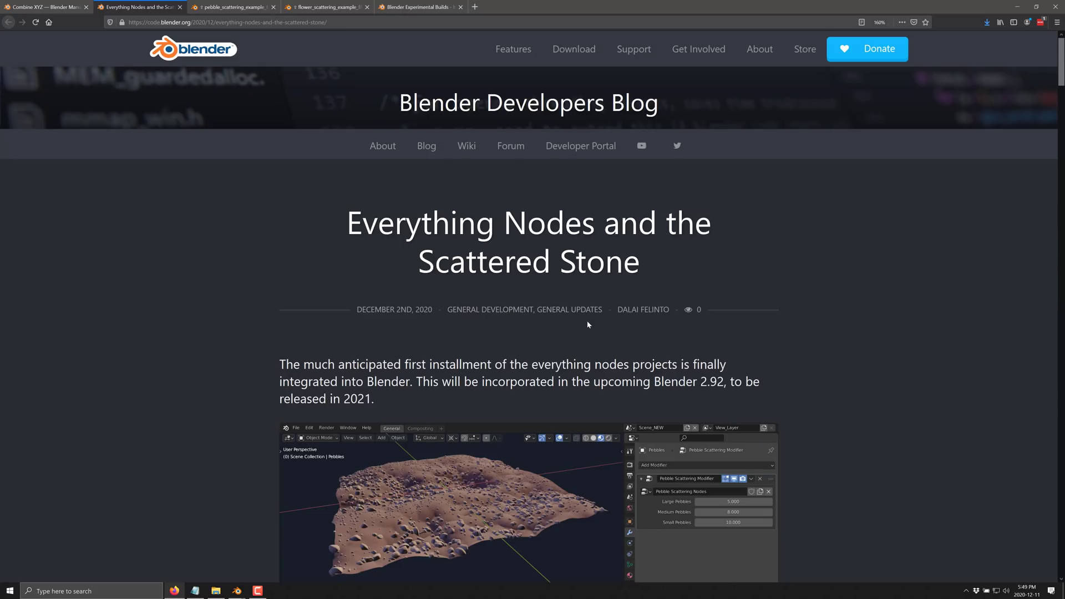
{"action": "scroll", "coordinate": [588, 325], "scroll_direction": "down", "scroll_amount": 5}
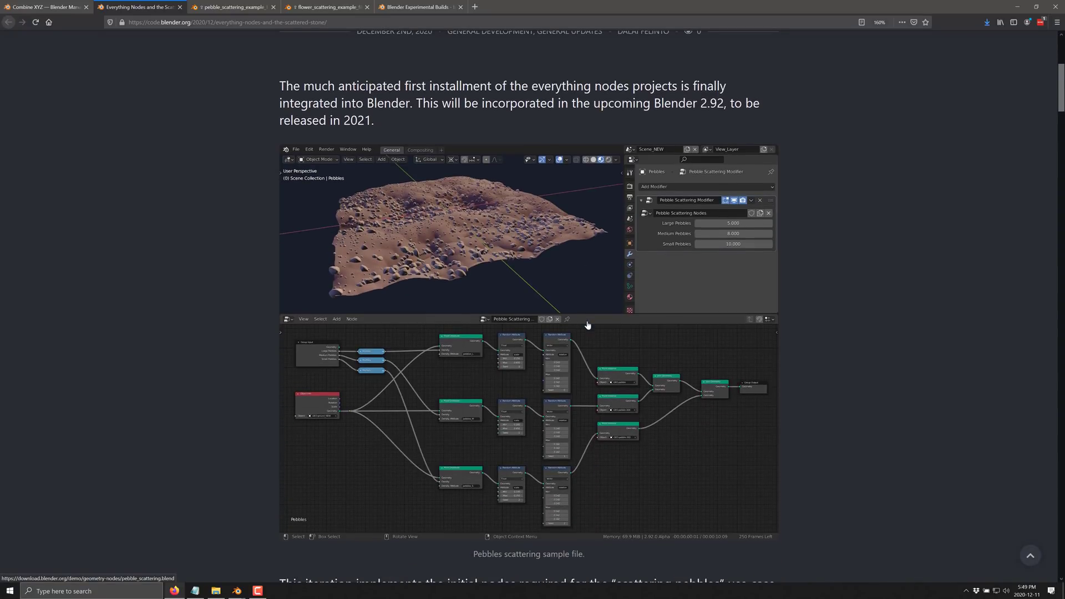
{"action": "scroll", "coordinate": [577, 278], "scroll_direction": "down", "scroll_amount": 7}
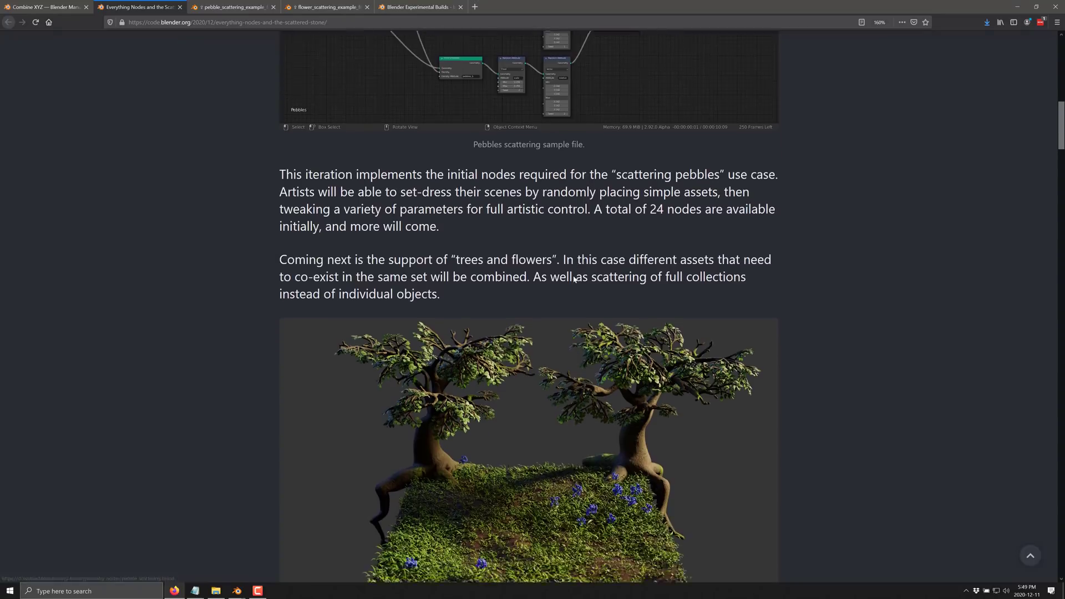
{"action": "scroll", "coordinate": [575, 280], "scroll_direction": "down", "scroll_amount": 5}
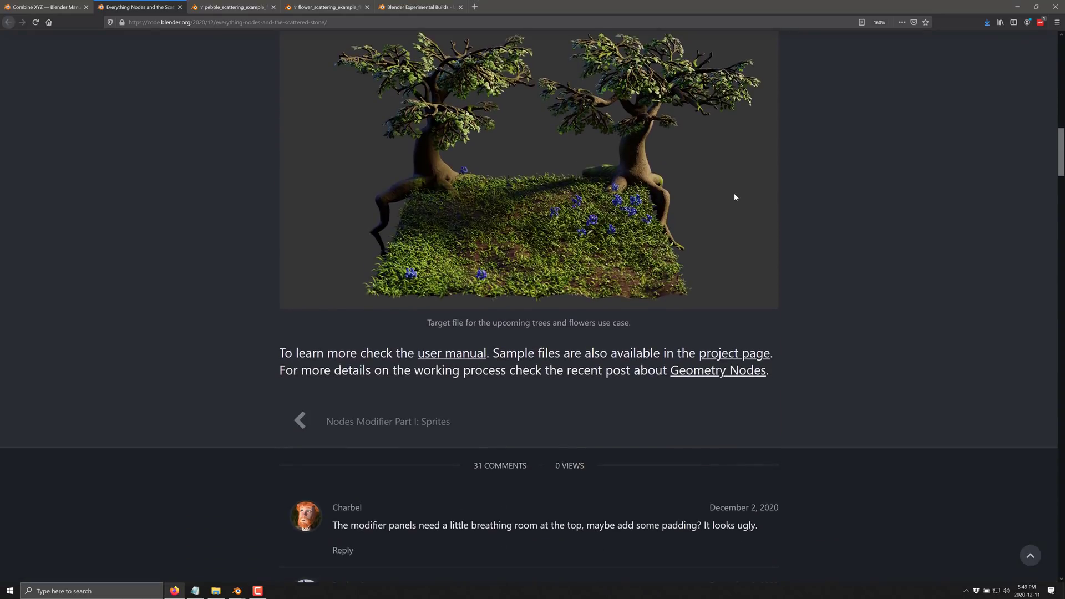
{"action": "scroll", "coordinate": [800, 255], "scroll_direction": "down", "scroll_amount": 20}
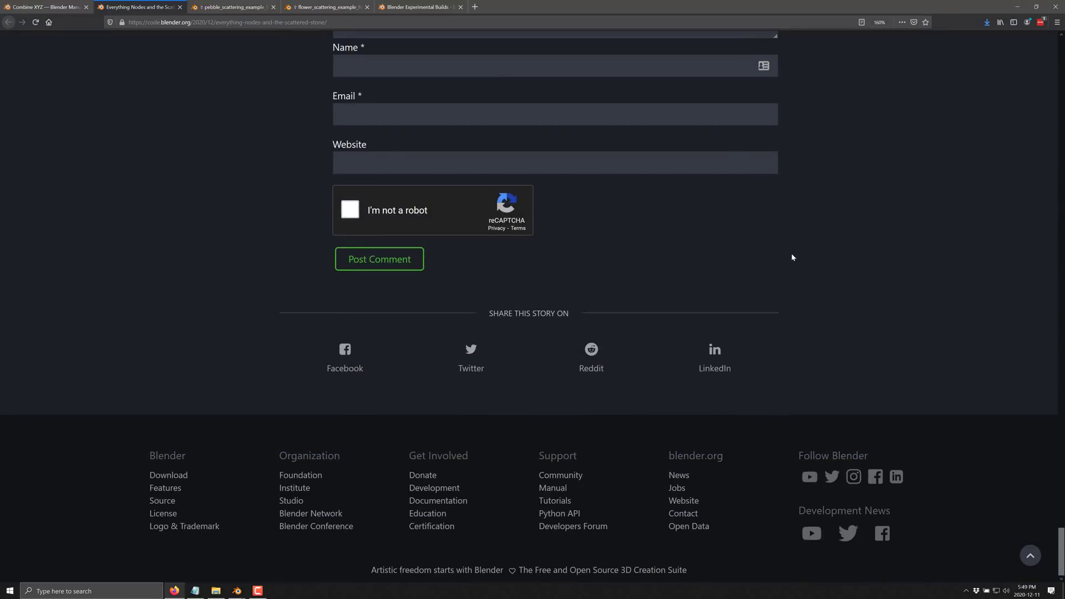
{"action": "scroll", "coordinate": [787, 261], "scroll_direction": "up", "scroll_amount": 12}
{"action": "key", "text": "Home"}
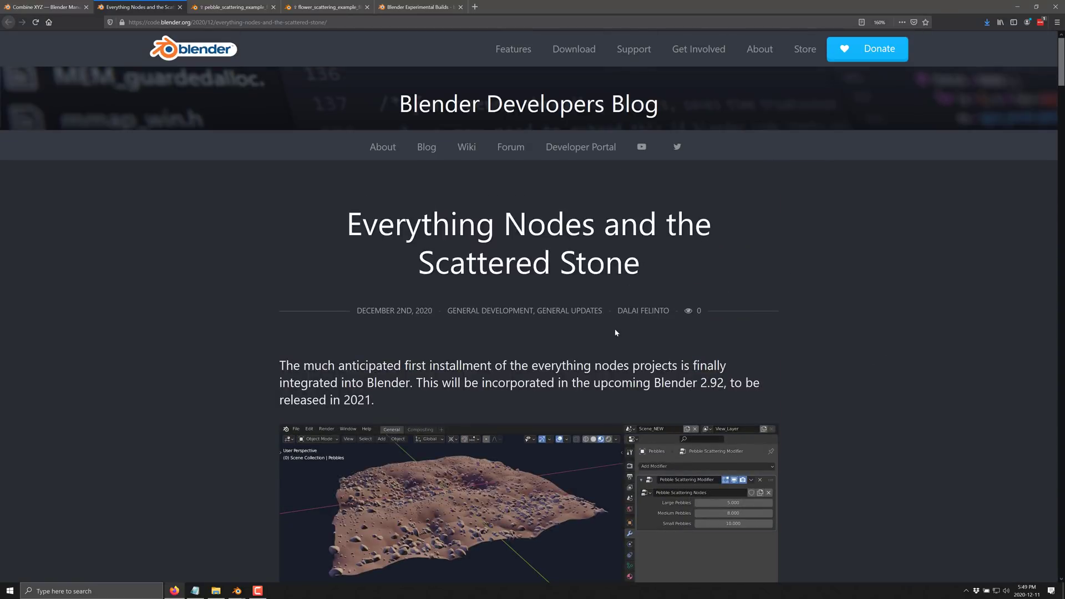
{"action": "key", "text": "ctrl+Tab"}
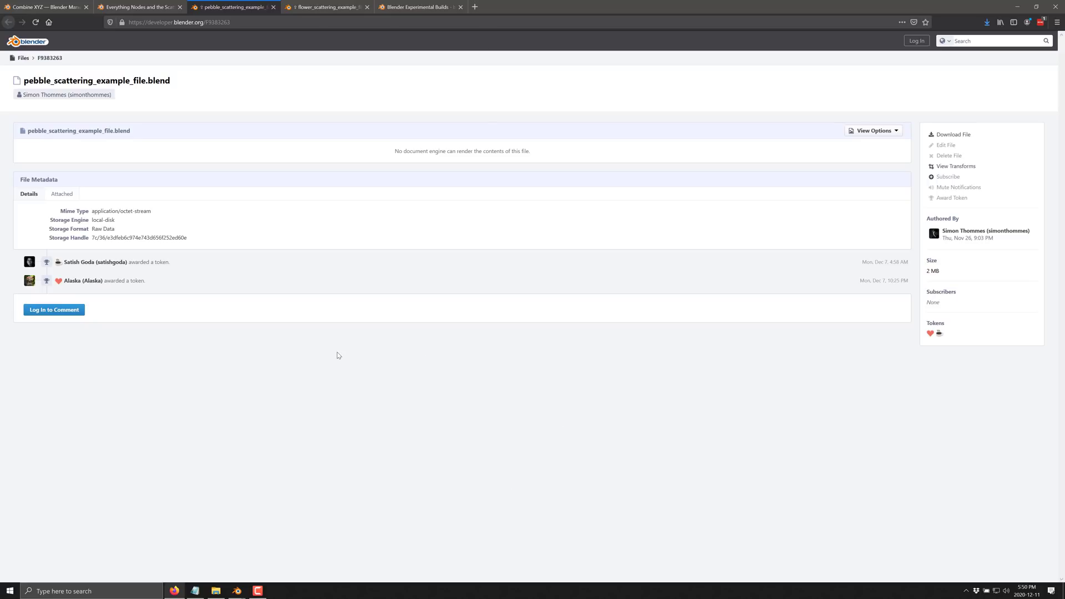
- Inspect GEO-ground_NEW and Pebbles in the pebble sample's Outliner, then return to Firefox
{"action": "key", "text": "alt+Tab"}
{"action": "key", "text": "alt+Tab"}
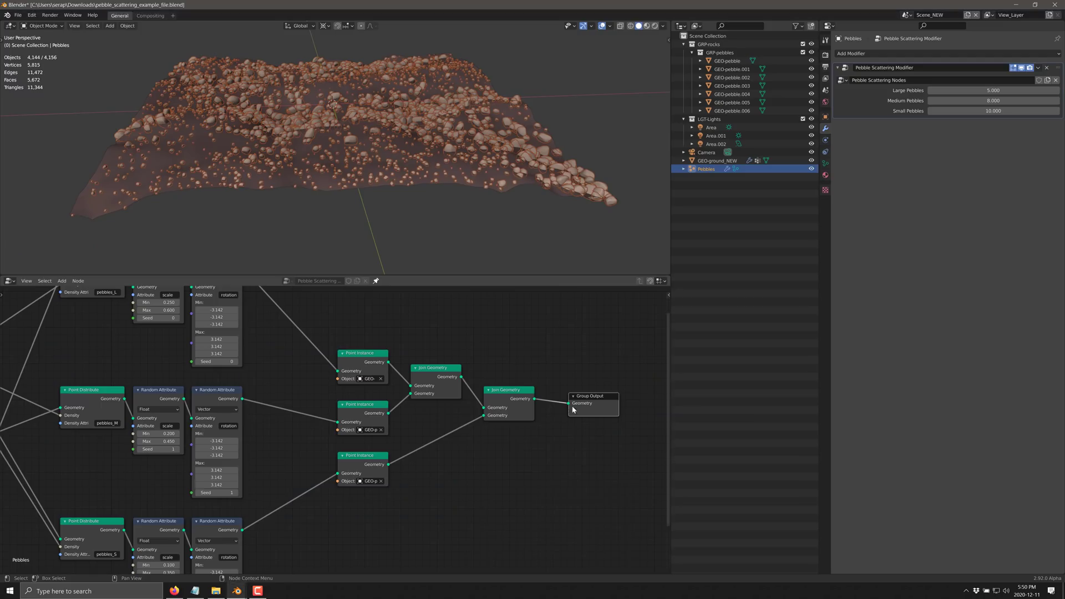
{"action": "left_click", "coordinate": [728, 160]}
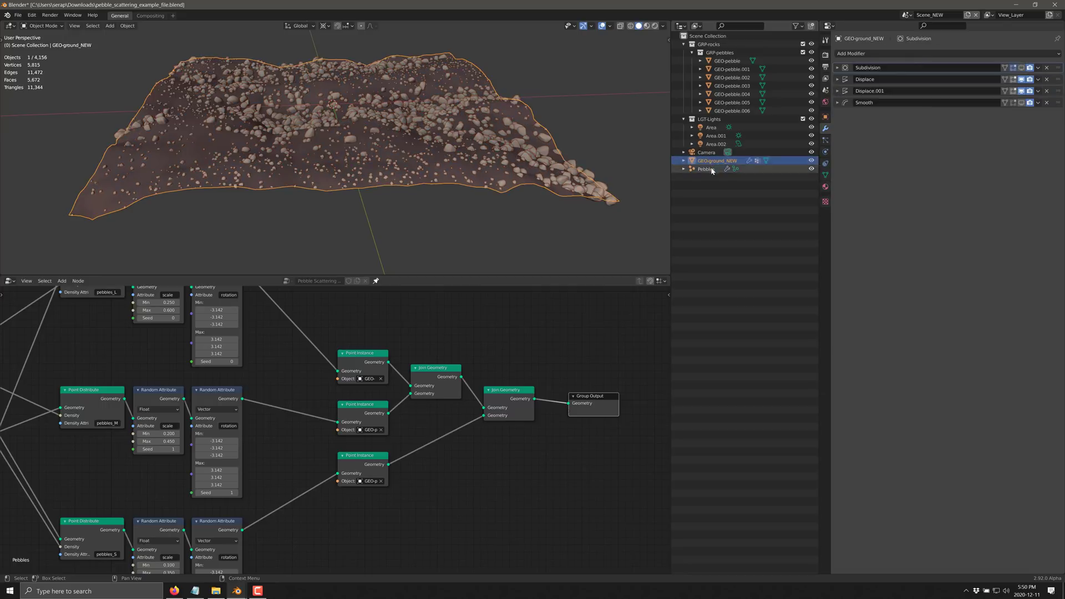
{"action": "left_click", "coordinate": [740, 168]}
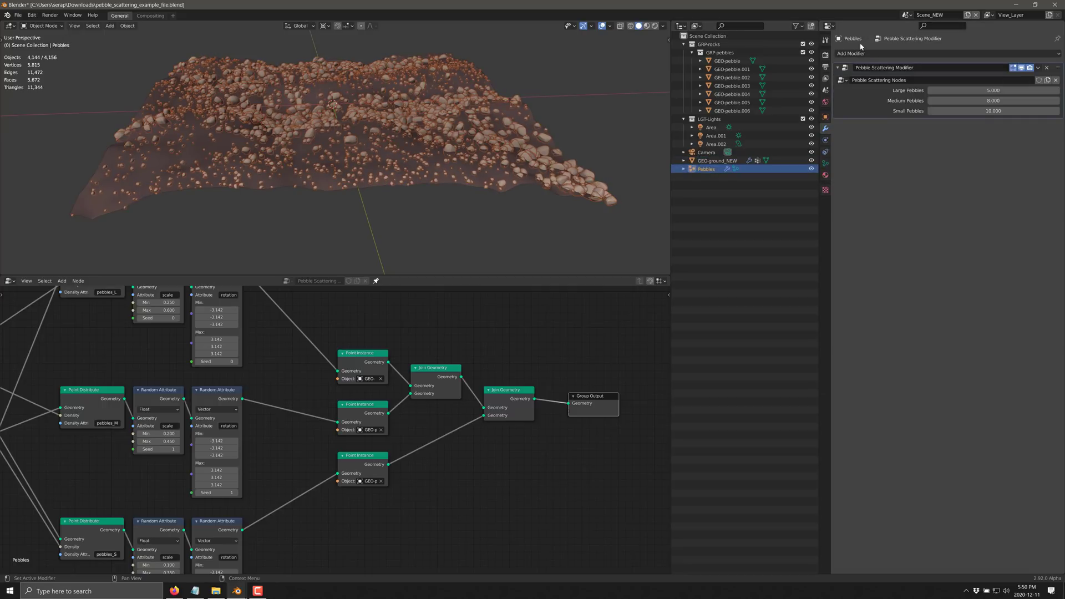
{"action": "left_click", "coordinate": [718, 160]}
{"action": "left_click", "coordinate": [706, 169]}
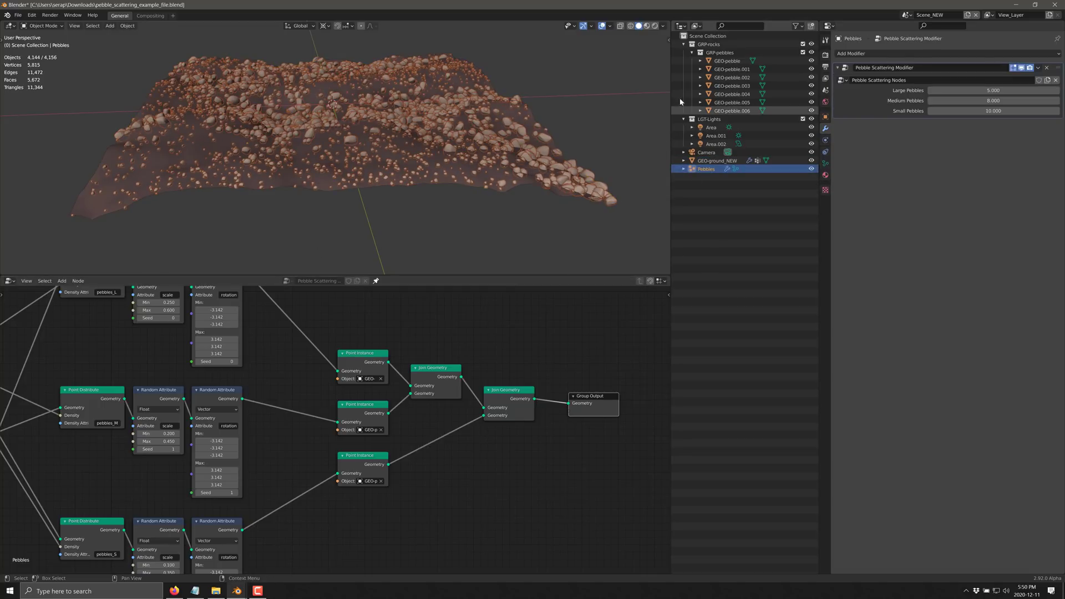
{"action": "key", "text": "alt+Tab"}
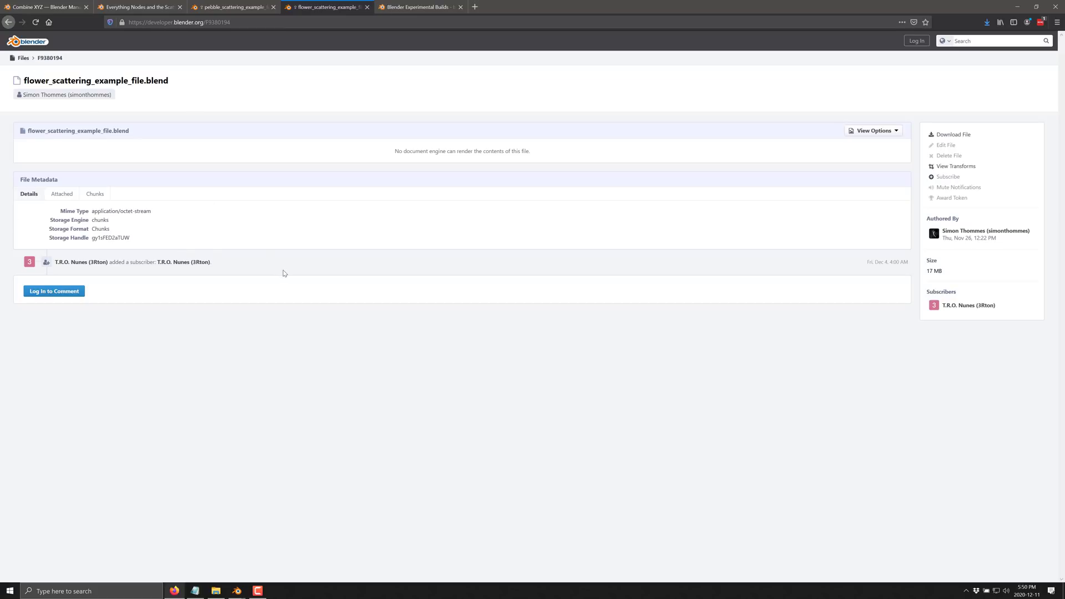
- Switch to the Daily Builds tab offering Blender 2.92.0 Alpha for Windows 64 bit
{"action": "key", "text": "ctrl+Tab"}
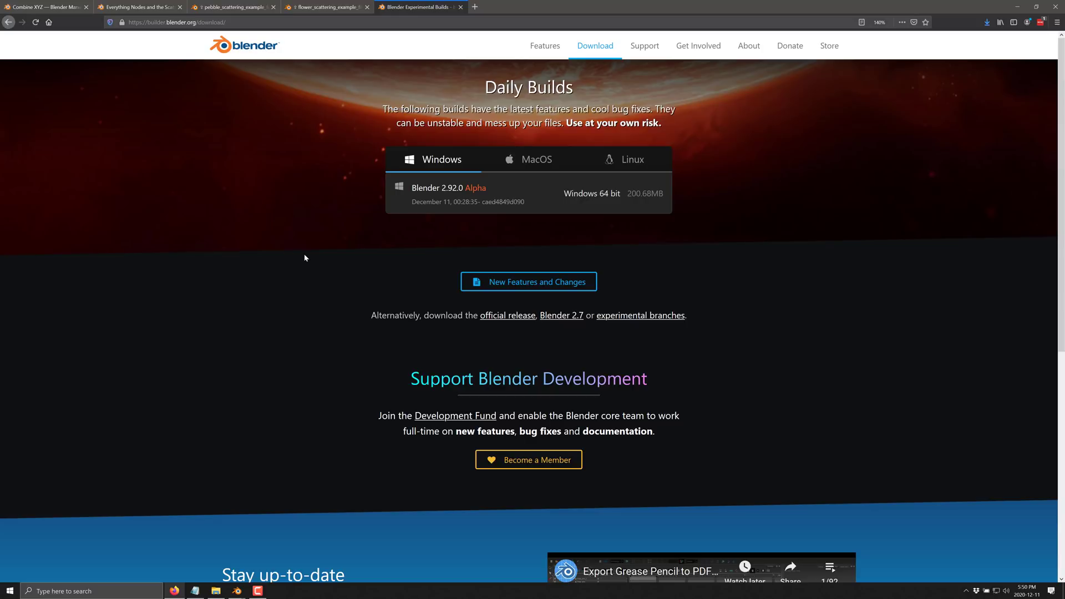
- Return to Blender's pebble scattering sample and orbit around the pebble-strewn terrain
{"action": "key", "text": "alt+Tab"}
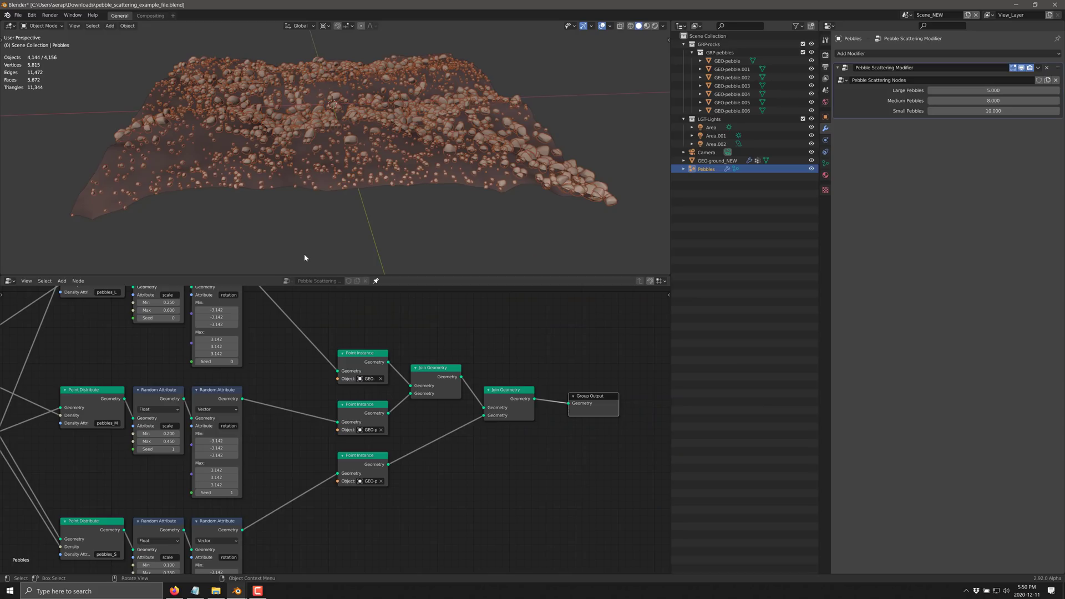
{"action": "middle_click_drag", "start_coordinate": [465, 253], "coordinate": [507, 225]}
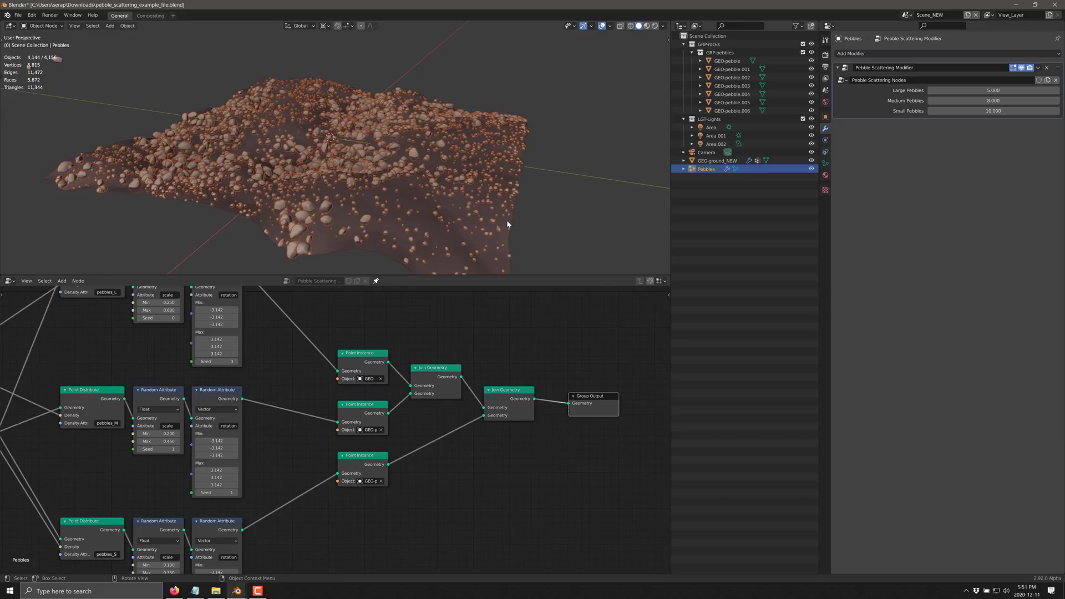